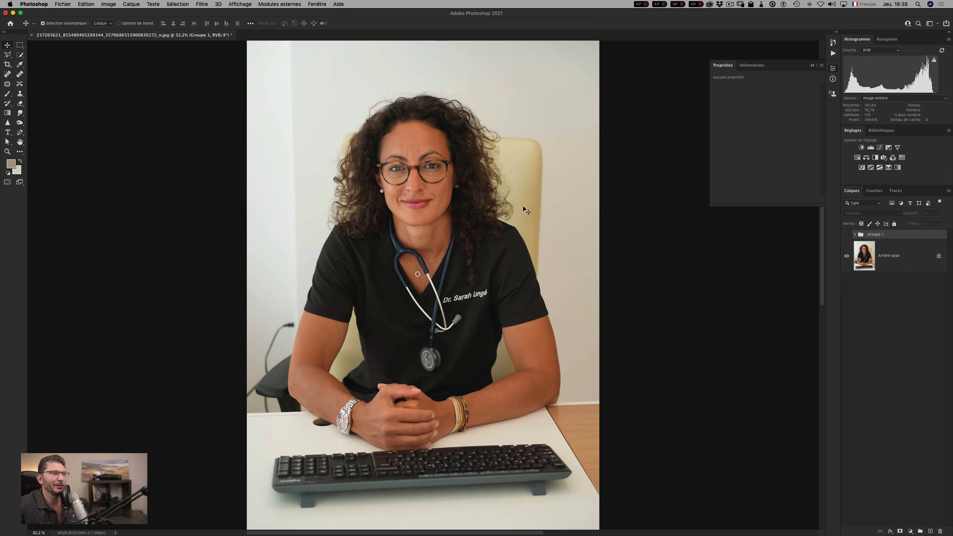
Step: Show the Groupe 1 retouch above the background photo, and delete the group
click(846, 235)
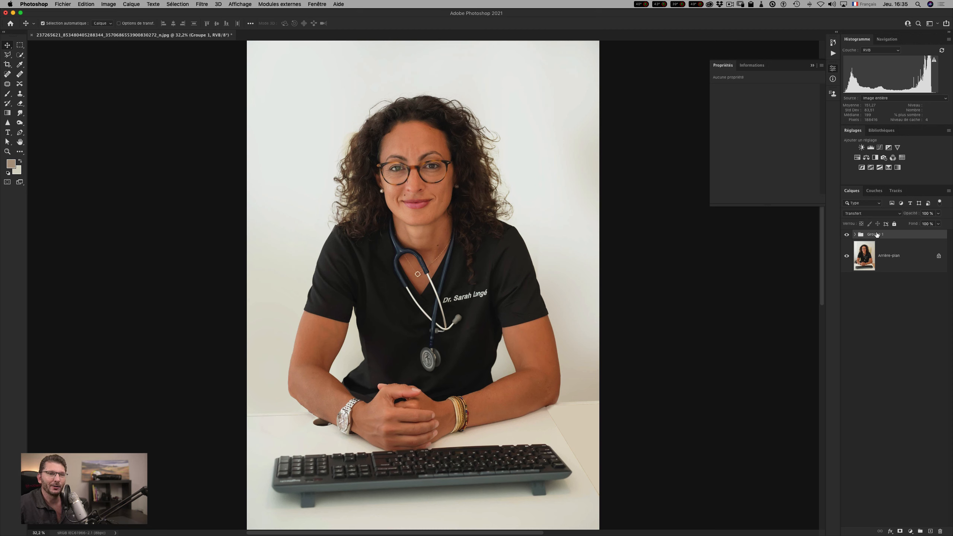
drag(874, 235, 939, 526)
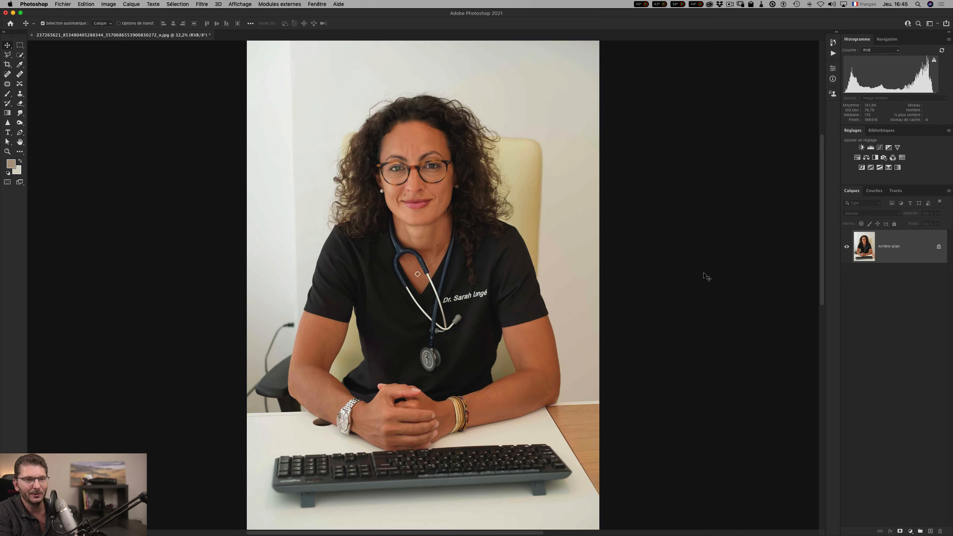
Step: Duplicate the background layer and select the woman on the copy with Select Subject, checking the selection in Quick Mask mode
key(super)
key(super+j)
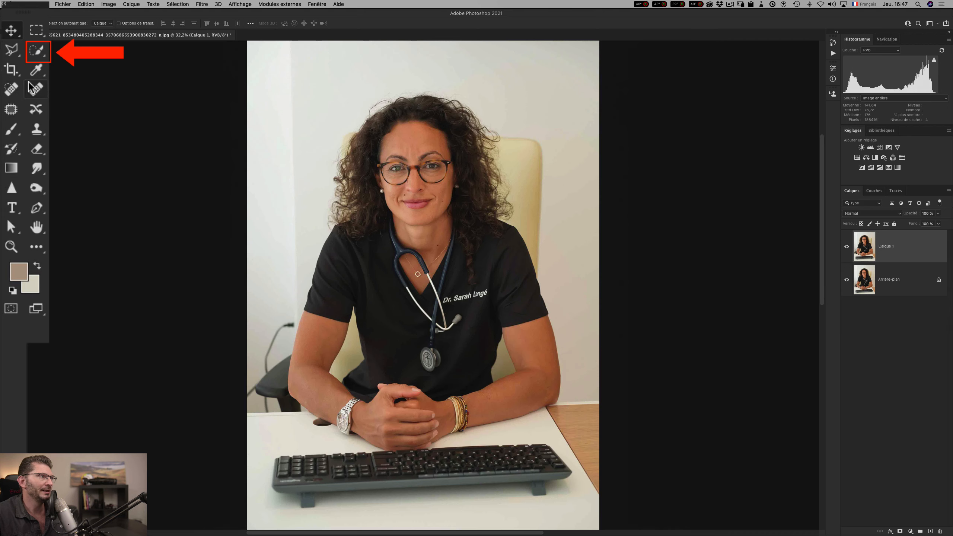
key(w)
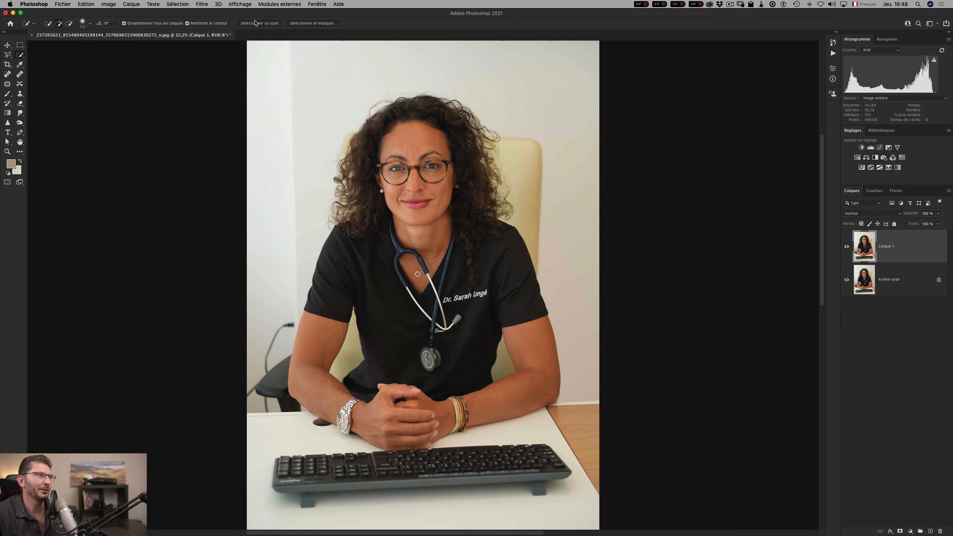
click(258, 23)
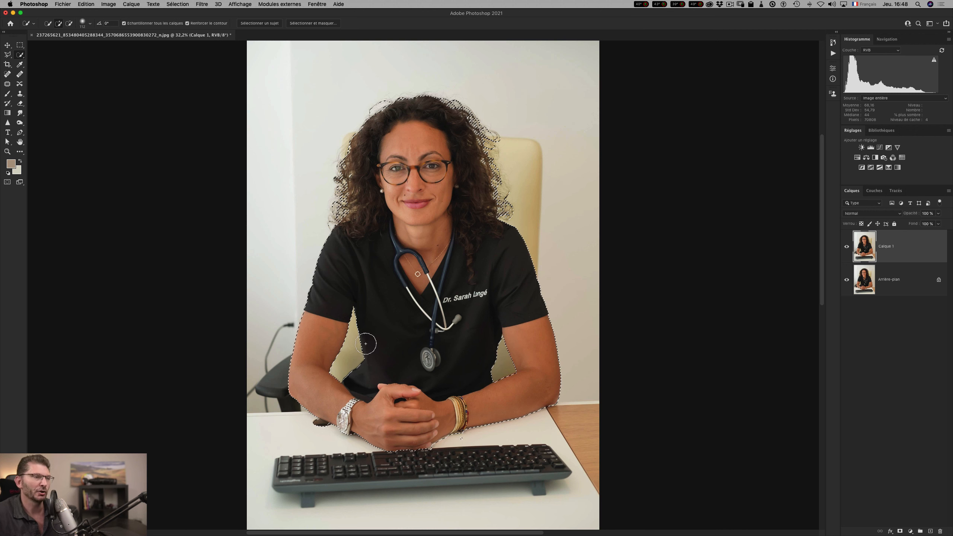
key(q)
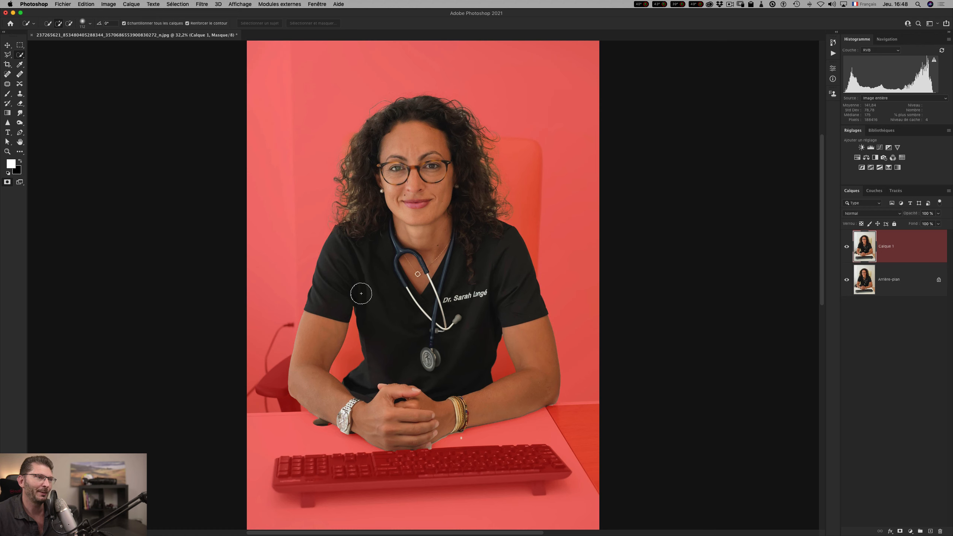
key(q)
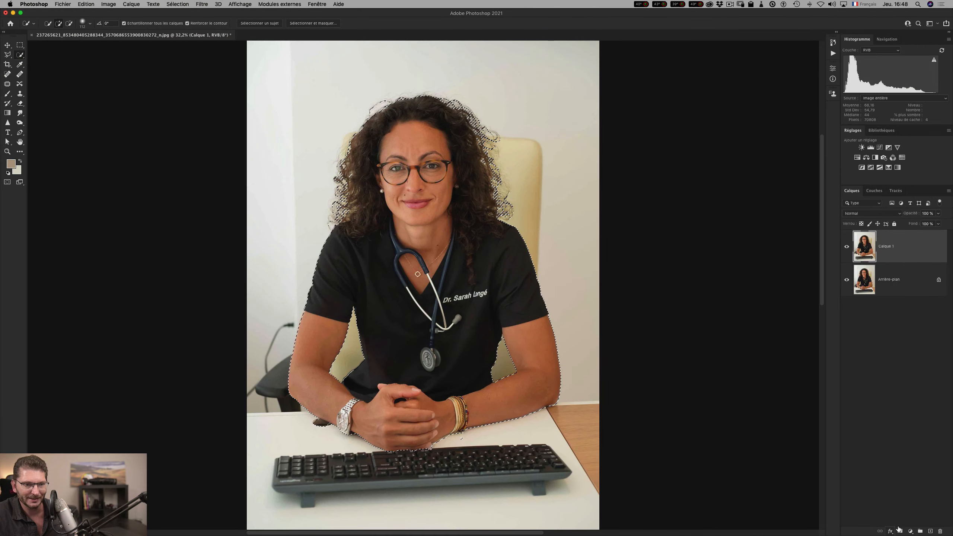
Step: Add a layer mask to Calque 1 from the selection and inspect the mask's hair edges up close
click(899, 530)
alt+click(891, 248)
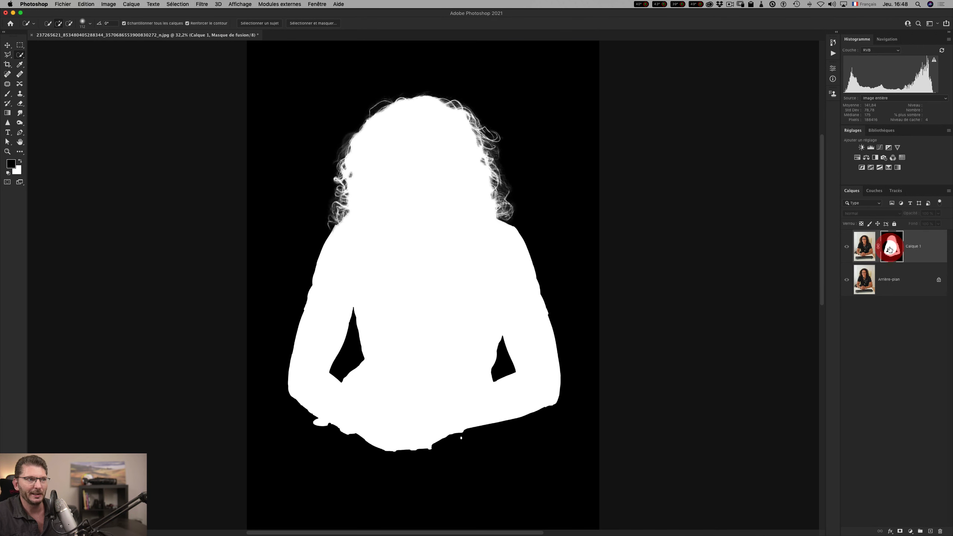
key(z)
drag(477, 138, 513, 153)
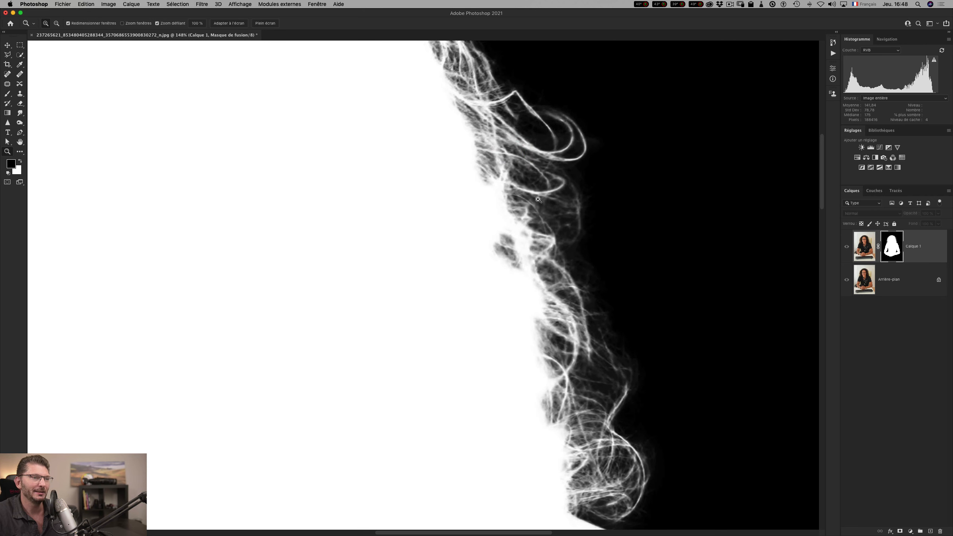
key(super+0)
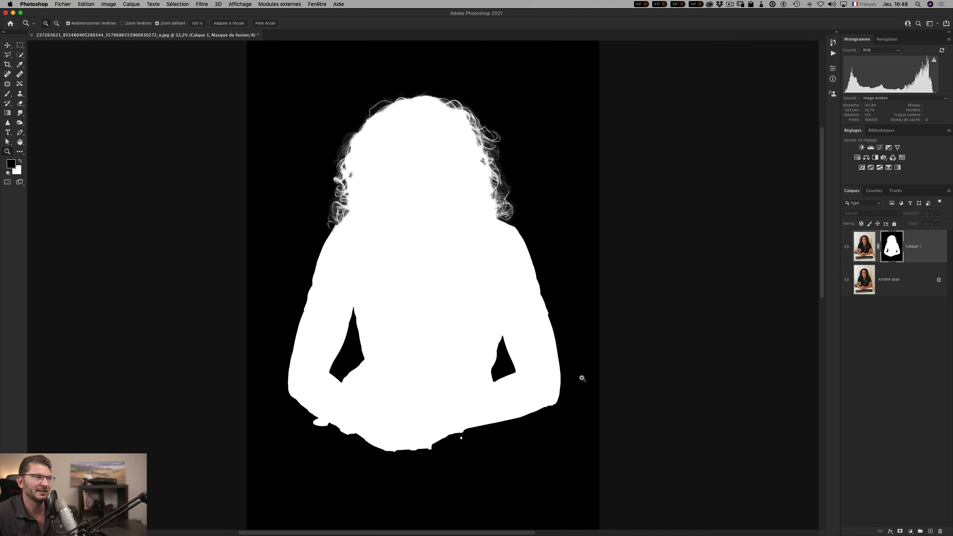
alt+click(887, 253)
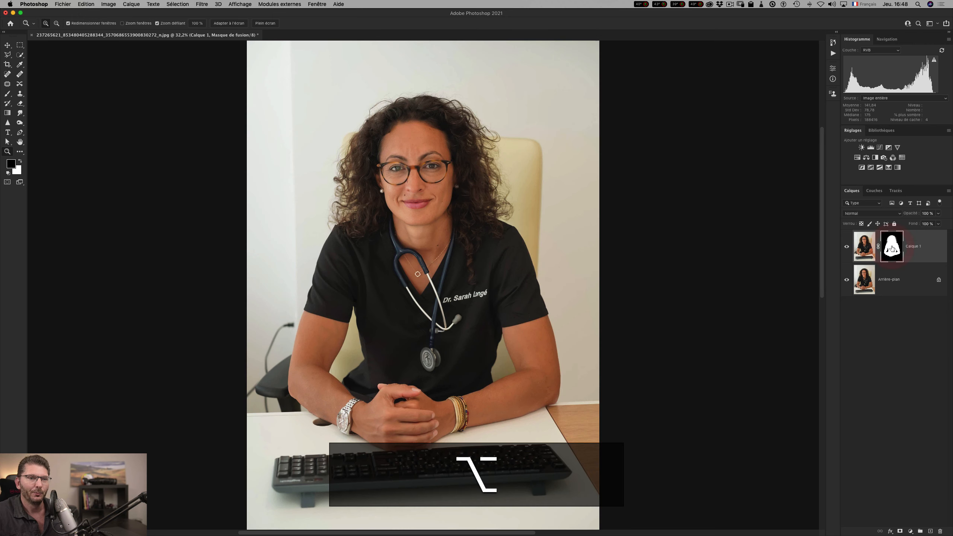
Step: Add a solid colour fill layer and place it between the masked Calque 1 and the background
click(888, 285)
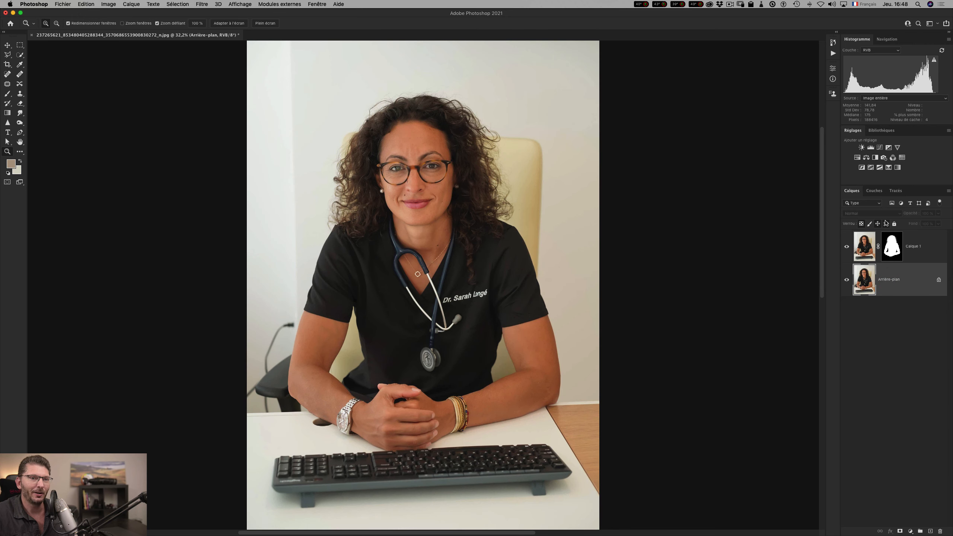
click(910, 240)
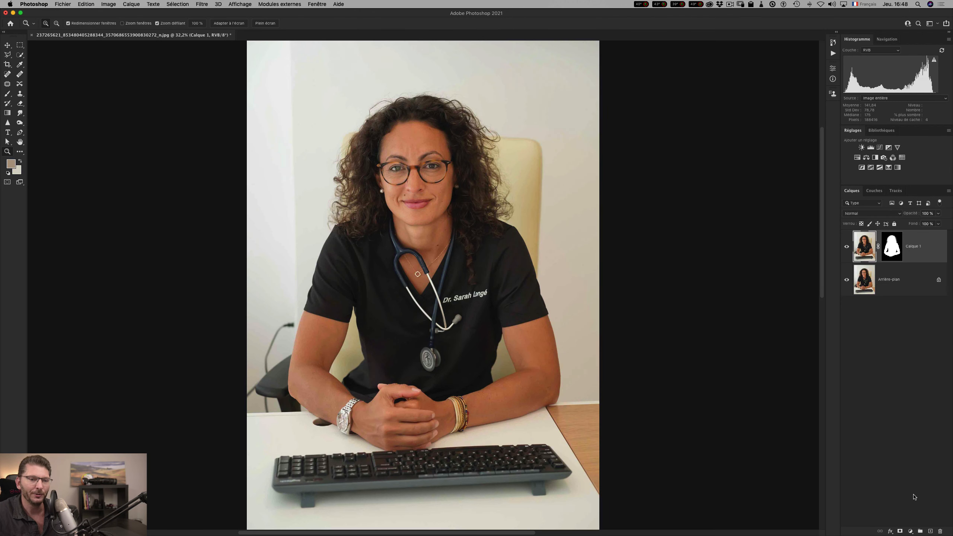
click(910, 532)
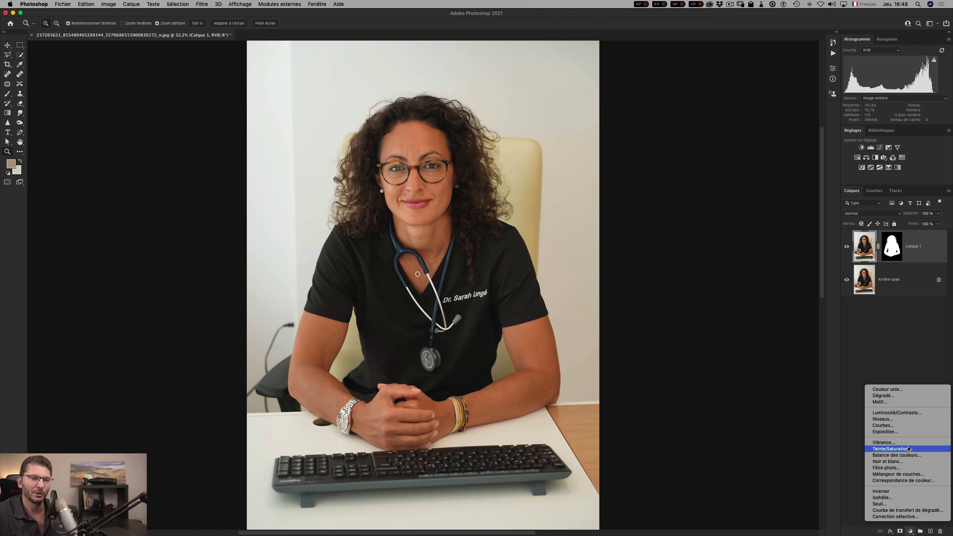
click(900, 389)
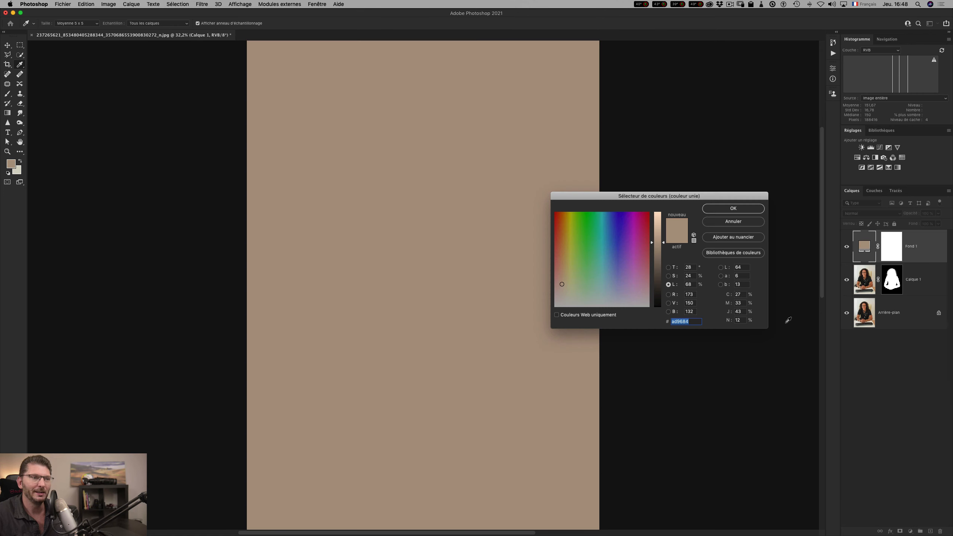
click(728, 208)
drag(908, 248, 908, 281)
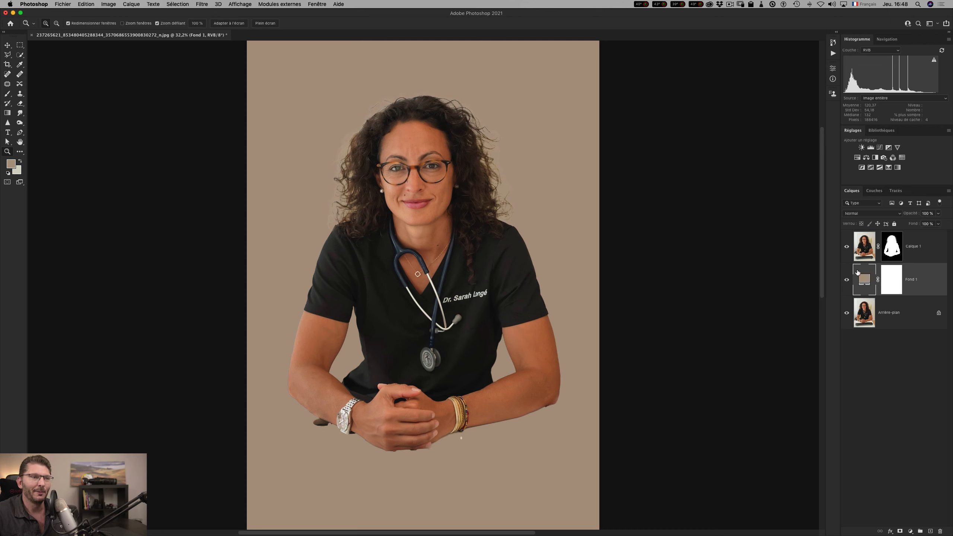
Step: Change the Fond 1 fill colour to e8eae7, sampled from the light wall with the fill layer hidden, and show the layer again
click(847, 287)
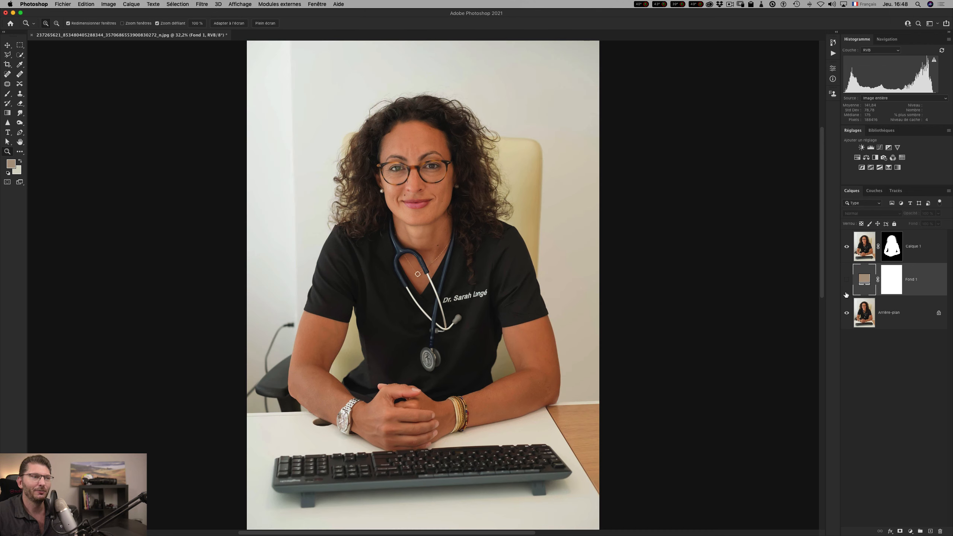
double_click(864, 279)
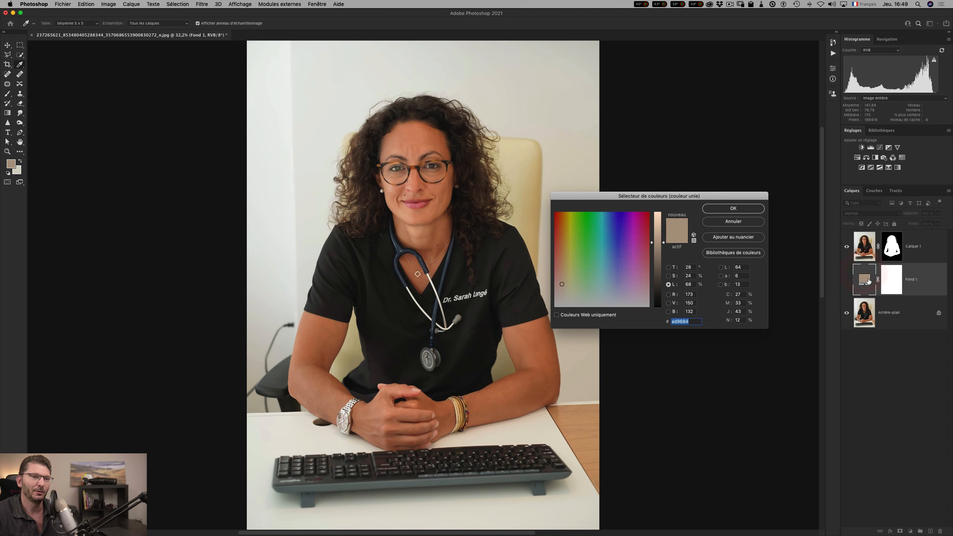
click(270, 187)
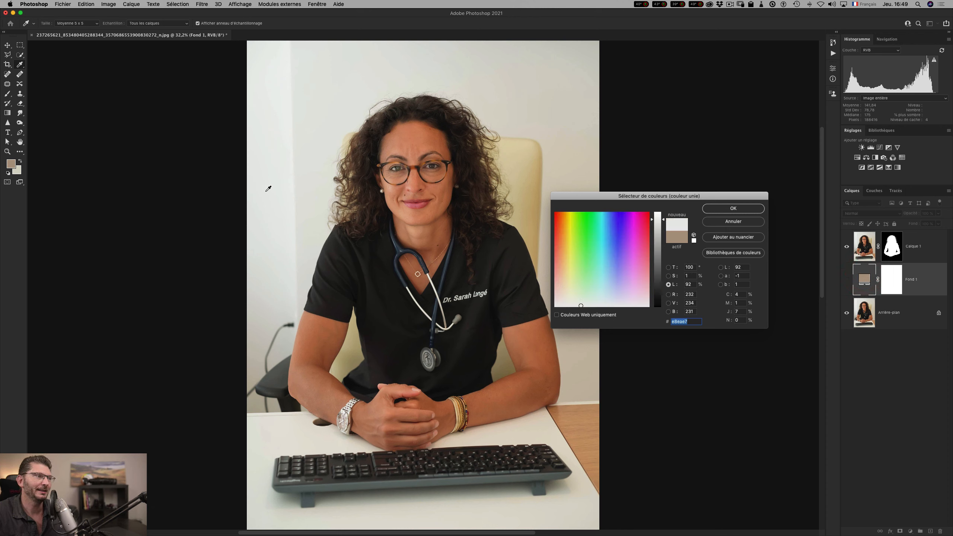
click(728, 209)
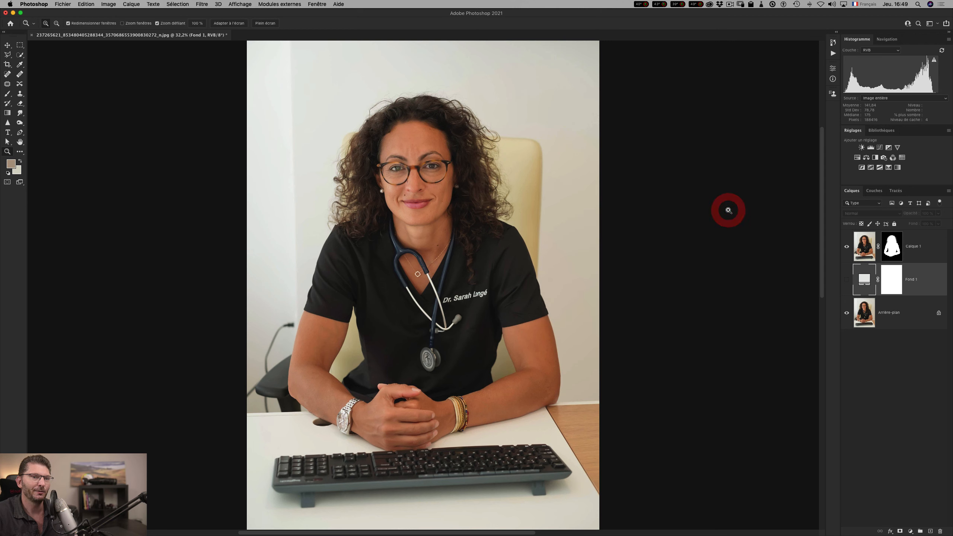
click(846, 280)
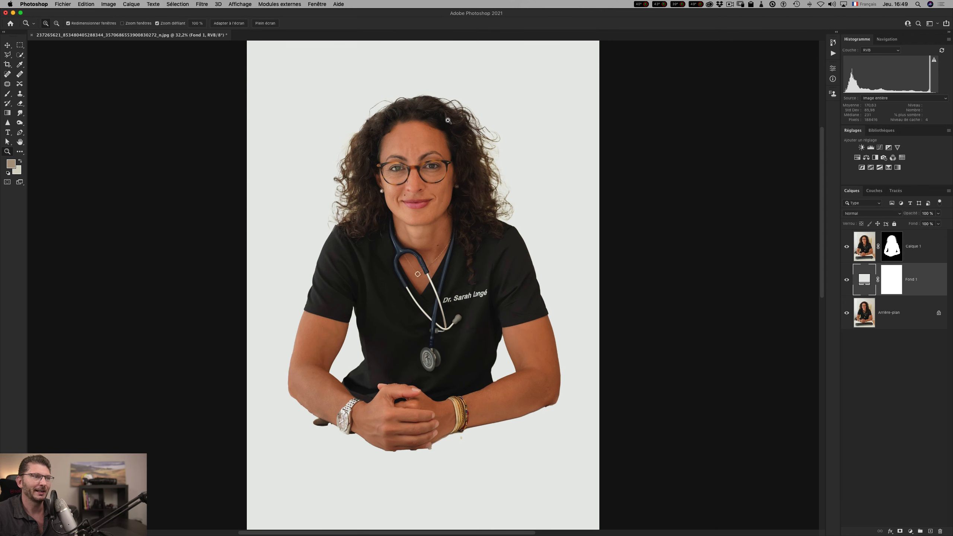
Step: Examine the hair cut-out against the plain fill and hide the Fond 1 layer, keeping it selected
drag(376, 128, 393, 145)
mouse_move(587, 194)
mouse_down()
mouse_move(622, 200)
mouse_move(585, 187)
mouse_up()
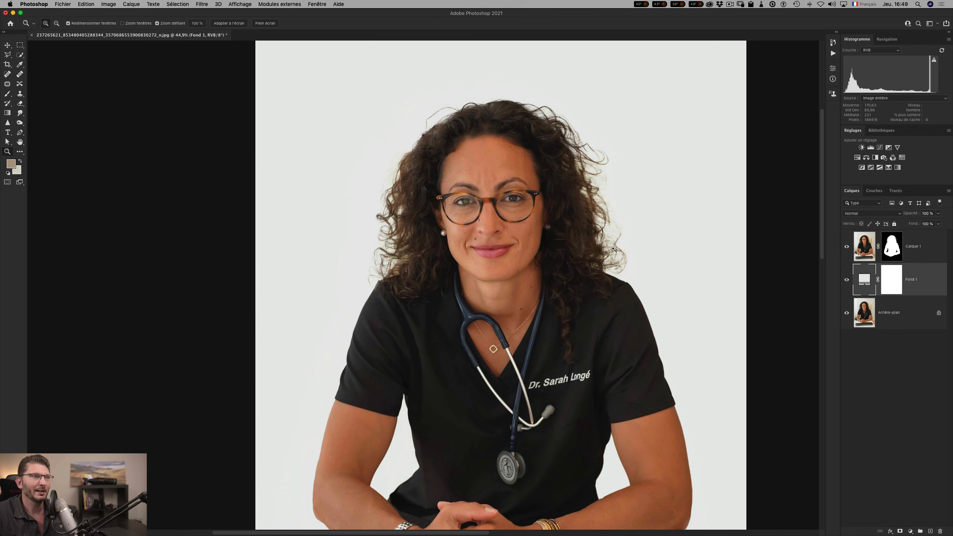
key(super+0)
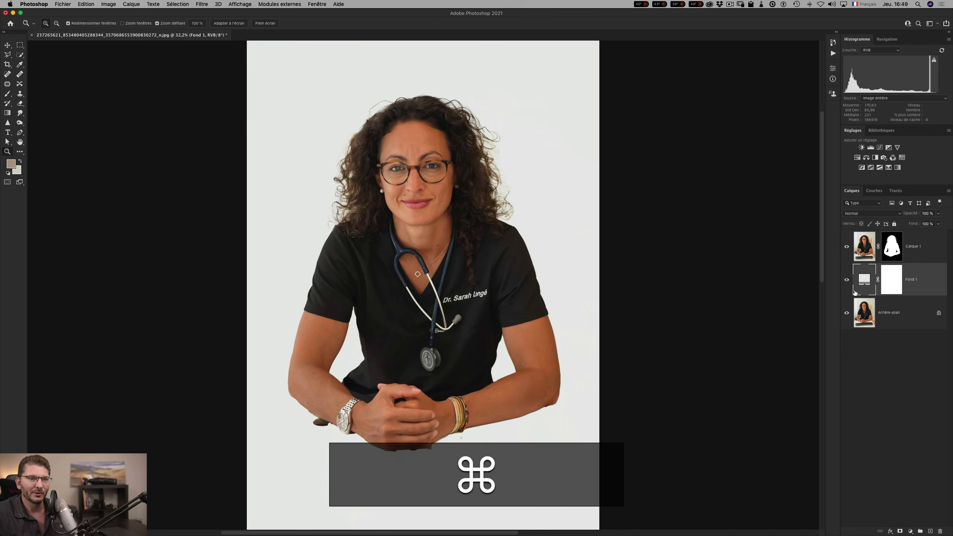
click(846, 279)
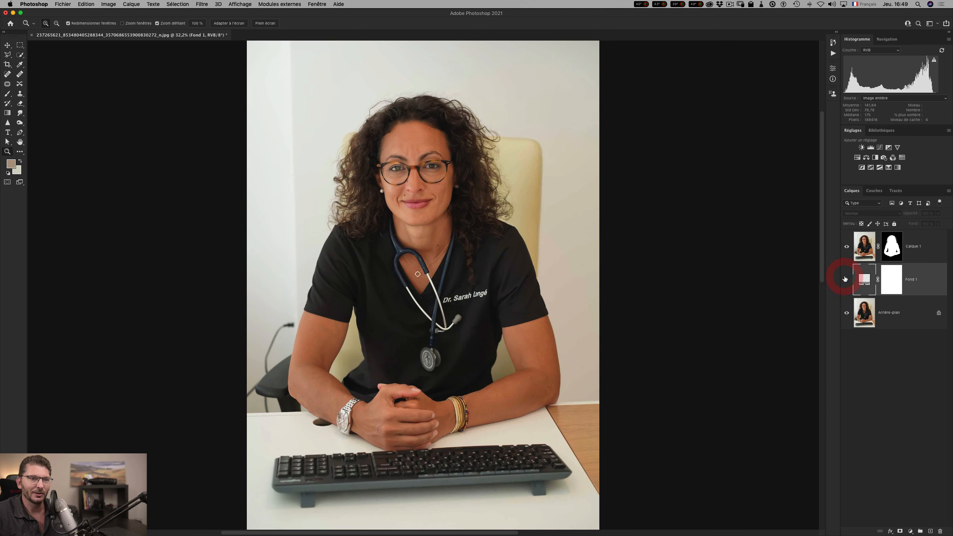
click(913, 252)
drag(913, 284, 874, 293)
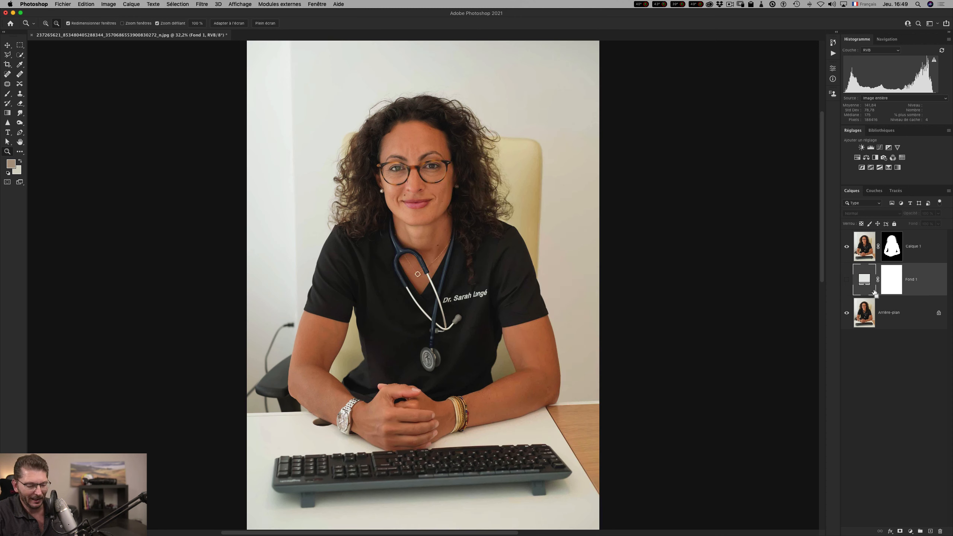
Step: Create an empty layer between Calque 1 and Fond 1 and name it "uniformisation fond"
key(super+shift+alt+n)
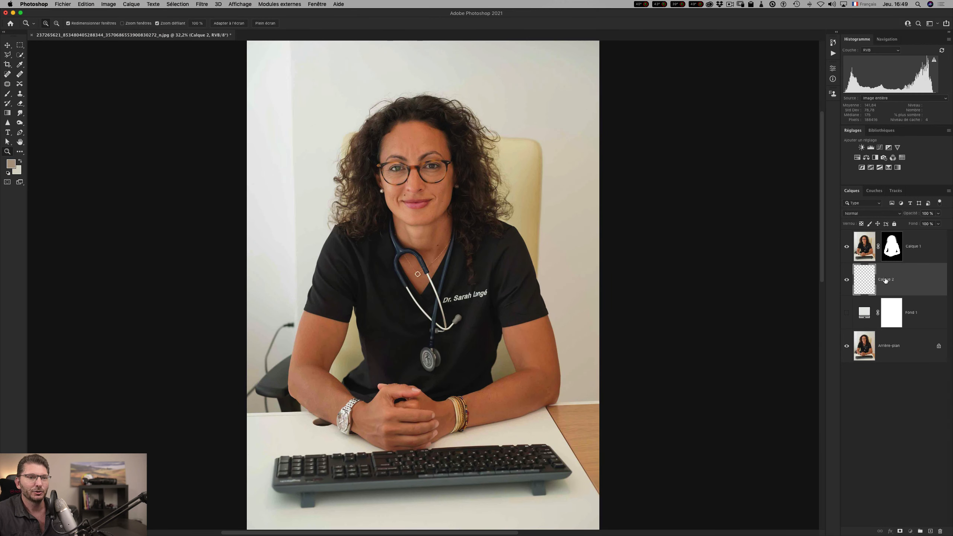
double_click(885, 279)
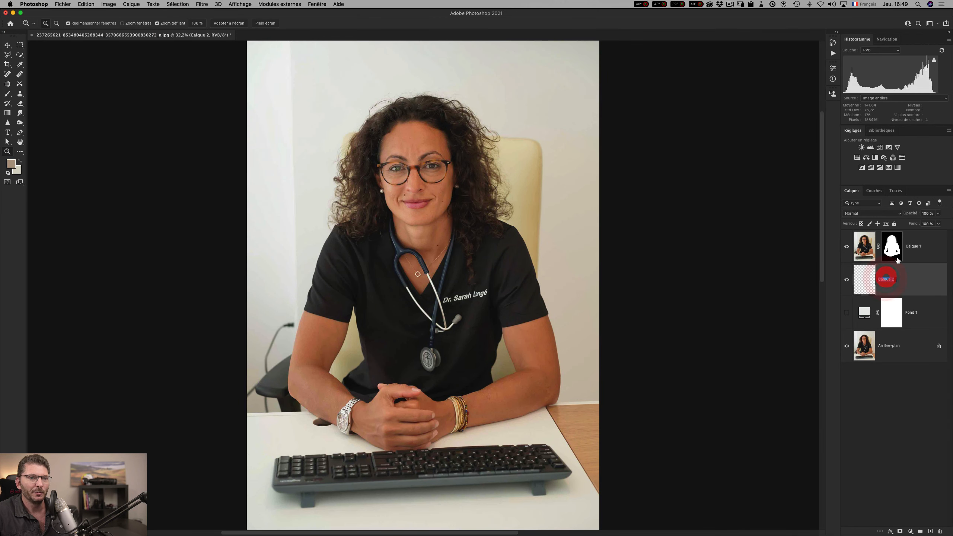
text(L)
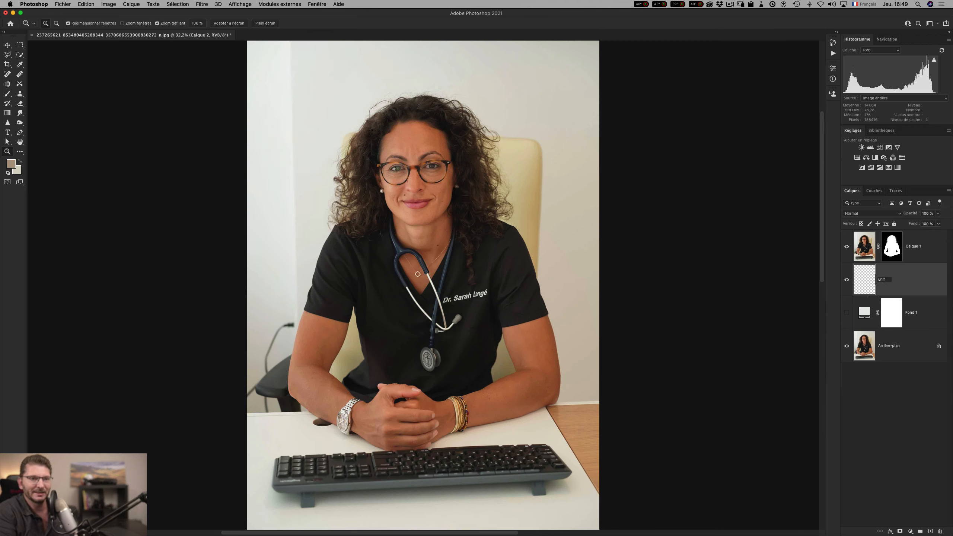
text(niformisation fond)
key(Return)
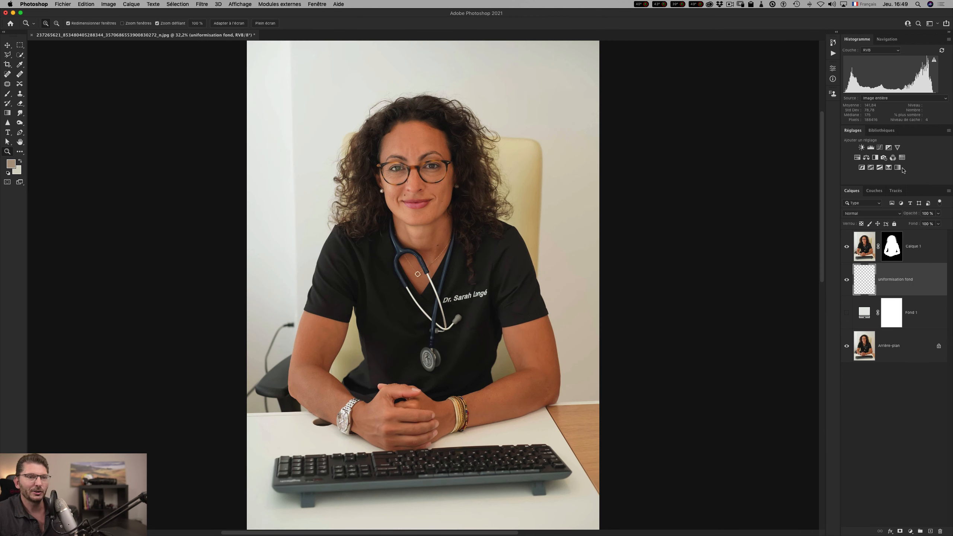
Step: Paint over the wall and chair around the woman's head and shoulders with a large soft brush in the sampled light wall colour
key(b)
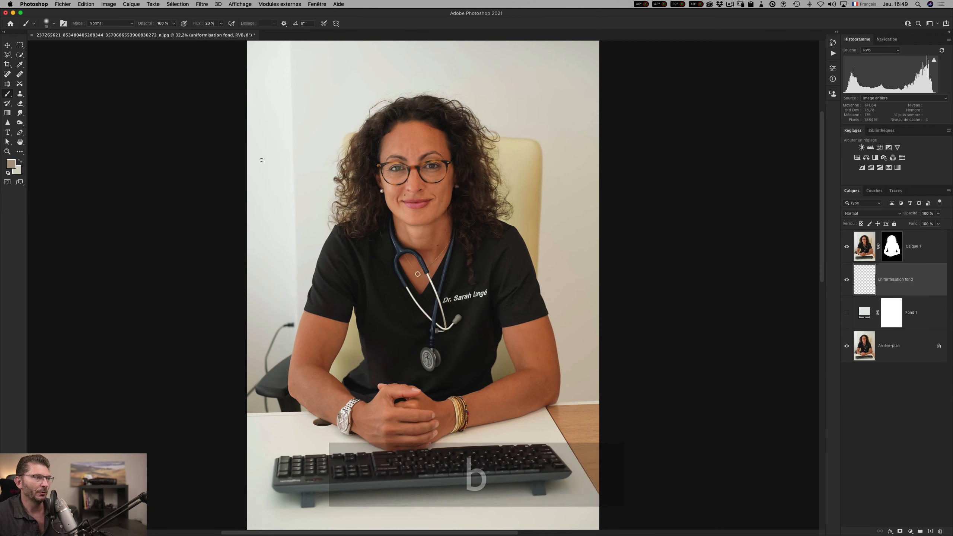
key(alt)
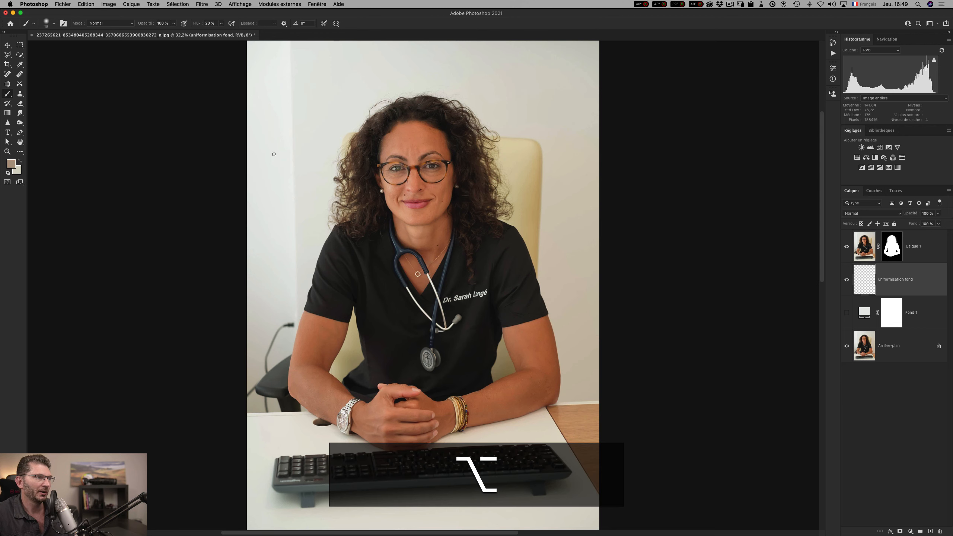
alt+click(274, 150)
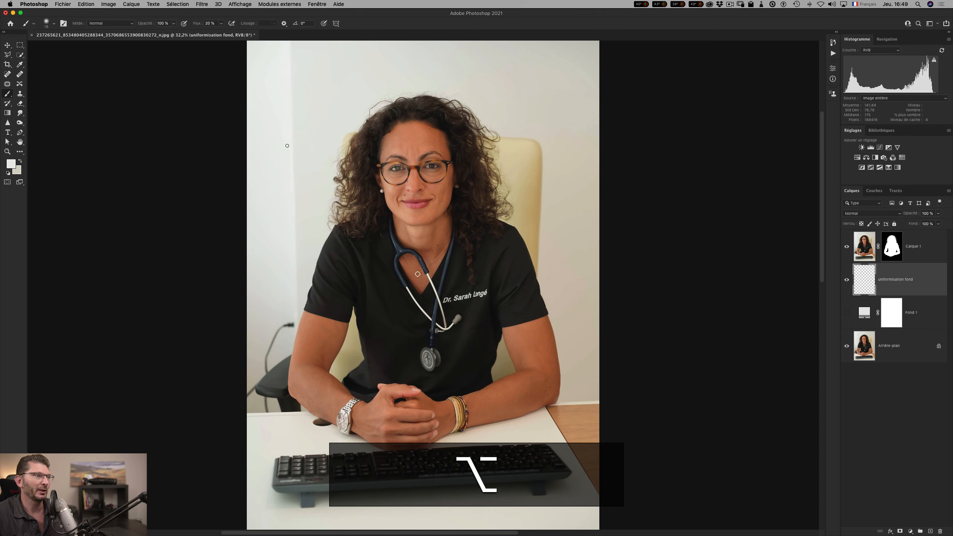
key(ctrl)
drag(288, 145, 338, 145)
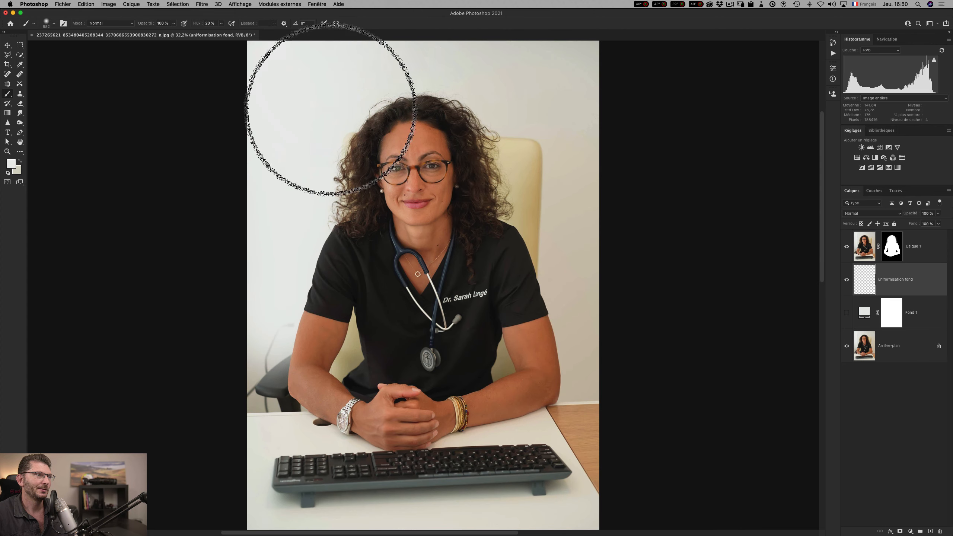
drag(330, 110, 400, 89)
mouse_move(547, 128)
mouse_down()
mouse_move(533, 21)
mouse_move(551, 127)
mouse_up()
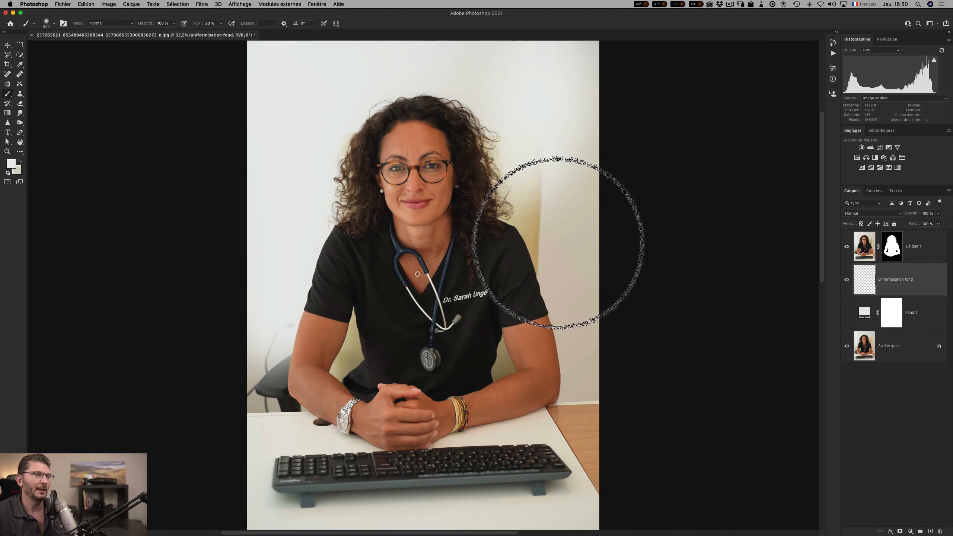
mouse_move(558, 242)
mouse_down()
mouse_move(540, 269)
mouse_move(513, 182)
mouse_move(559, 283)
mouse_move(563, 248)
mouse_up()
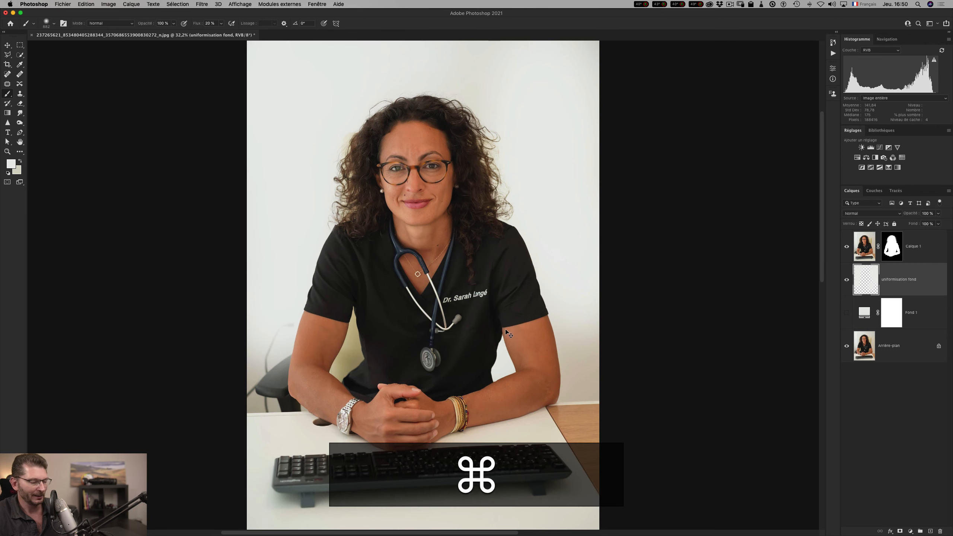
Step: Paint over the black armrest and cable beside the woman's elbow with the large soft brush in the light wall colour
key(super+z)
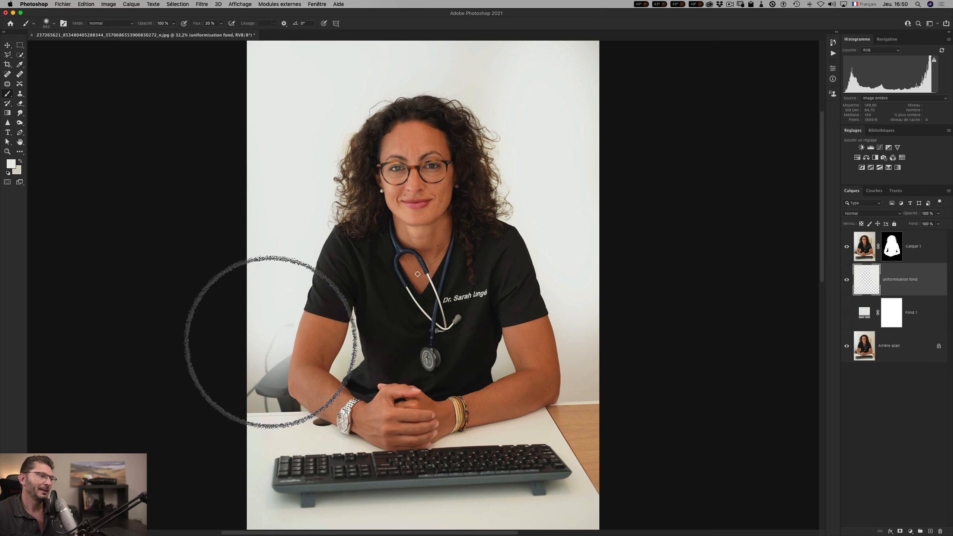
mouse_move(251, 340)
mouse_down()
mouse_move(240, 396)
mouse_move(230, 391)
mouse_move(278, 364)
mouse_move(247, 377)
mouse_move(281, 373)
mouse_move(277, 400)
mouse_move(260, 366)
mouse_move(300, 398)
mouse_move(289, 397)
mouse_move(324, 394)
mouse_up()
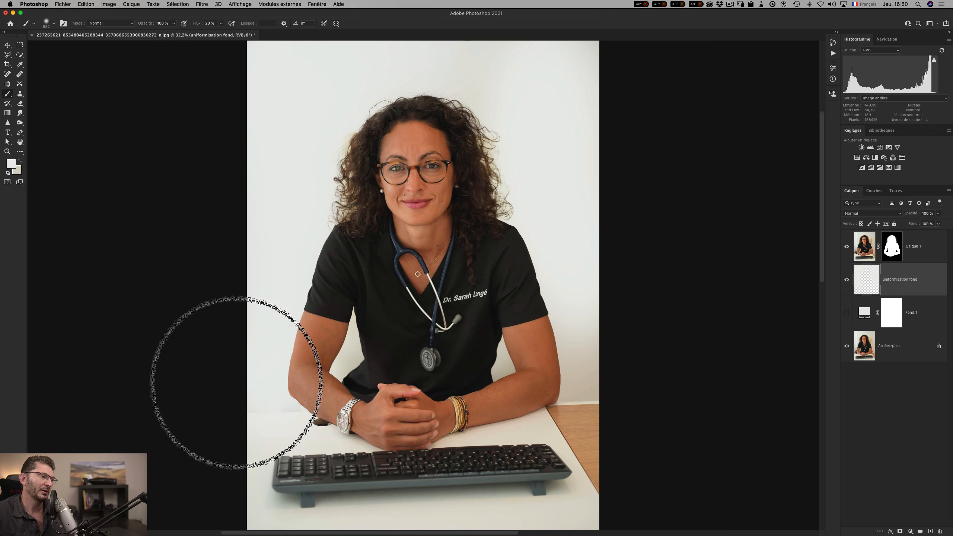
key(v)
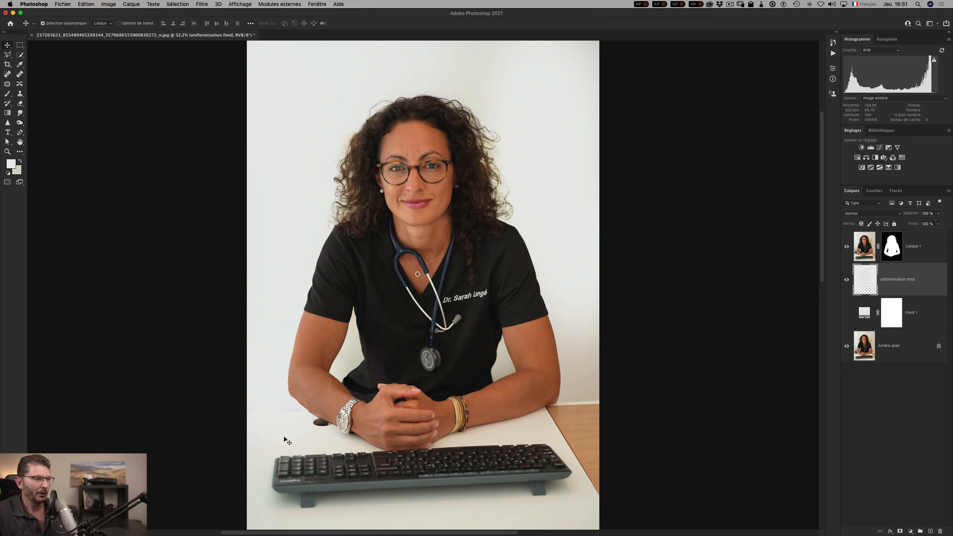
key(z)
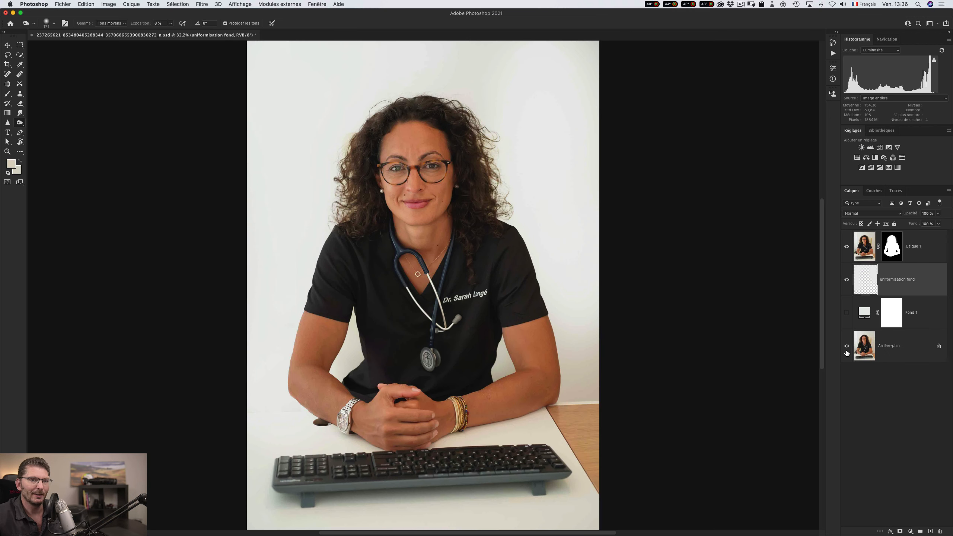
Step: Compare the retouch with the original photo and hide the uniformisation fond layer to expose the desk edge beside the elbow
alt+click(847, 345)
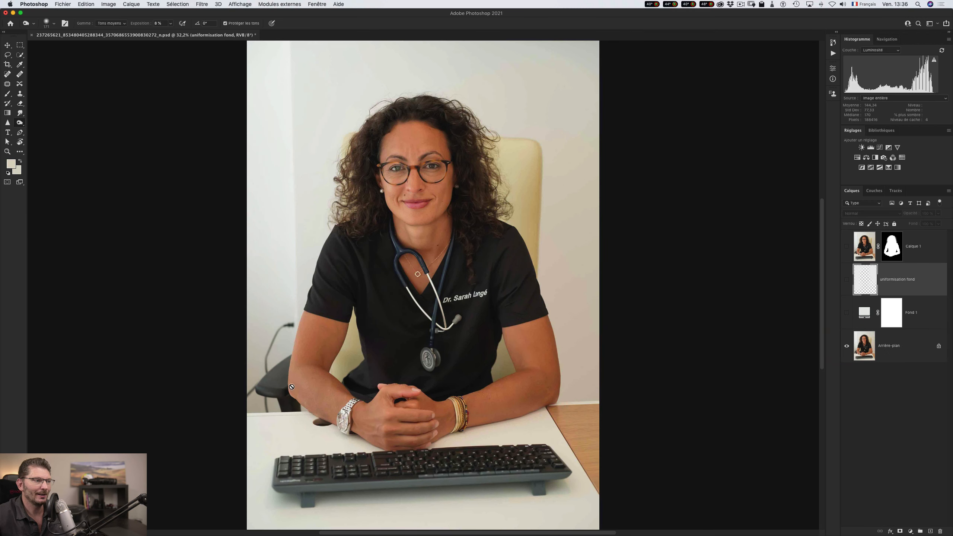
alt+click(846, 345)
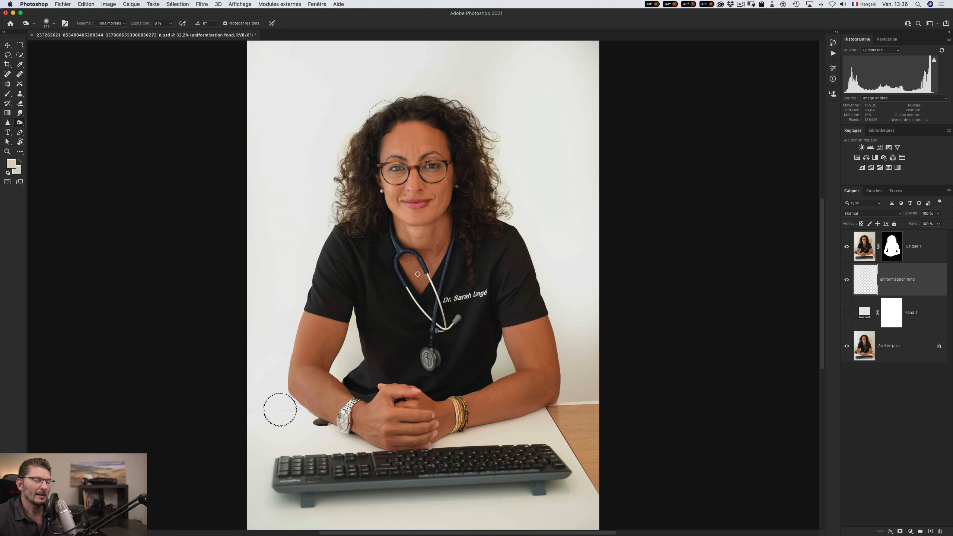
click(846, 279)
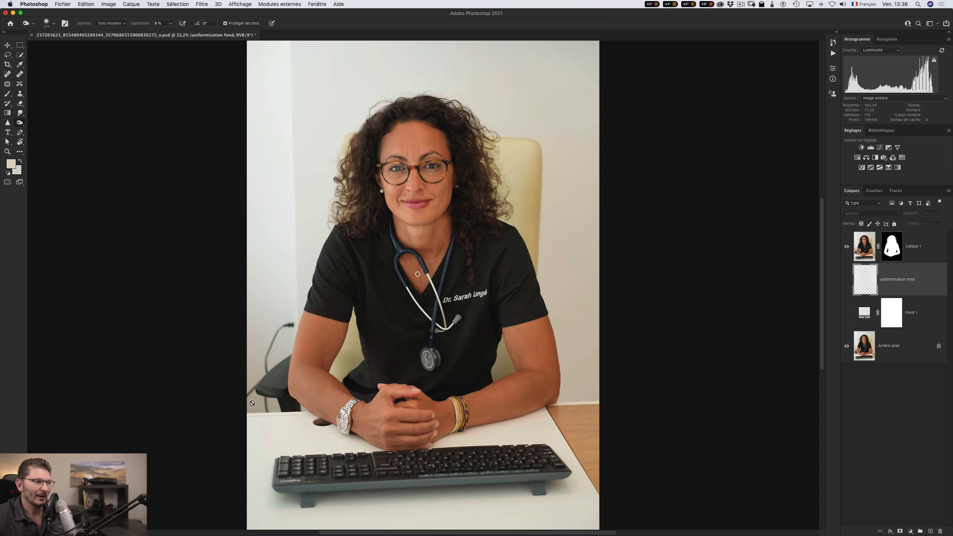
key(z)
drag(260, 401, 330, 382)
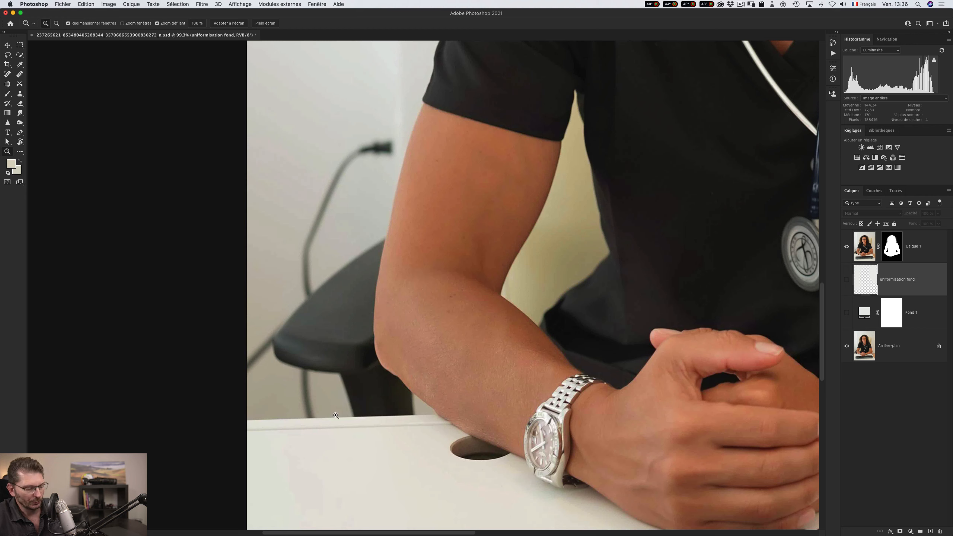
key(w)
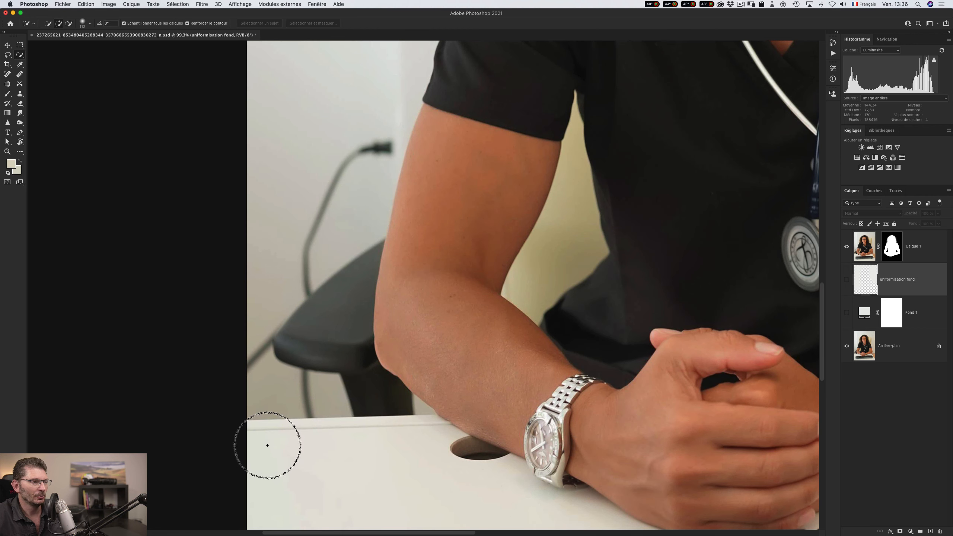
drag(267, 445, 402, 452)
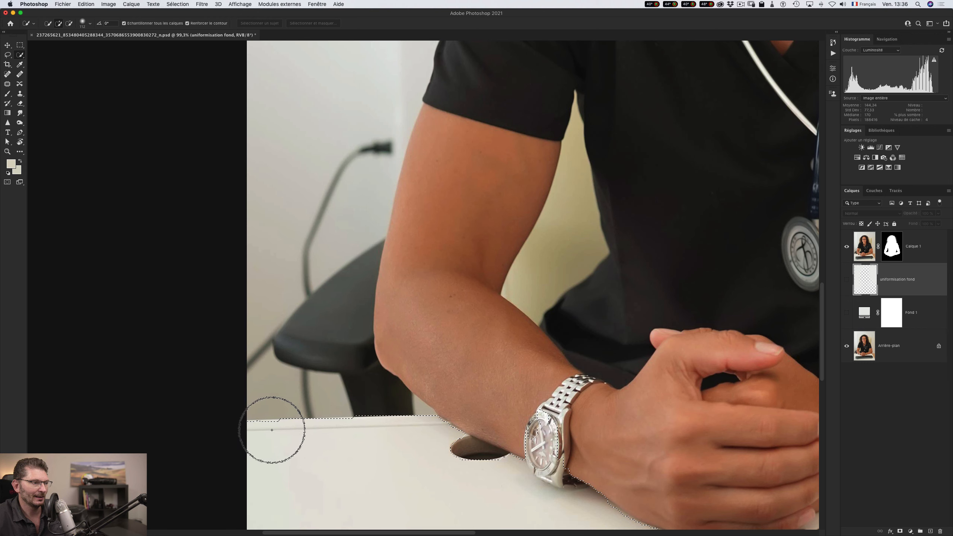
drag(278, 422, 256, 428)
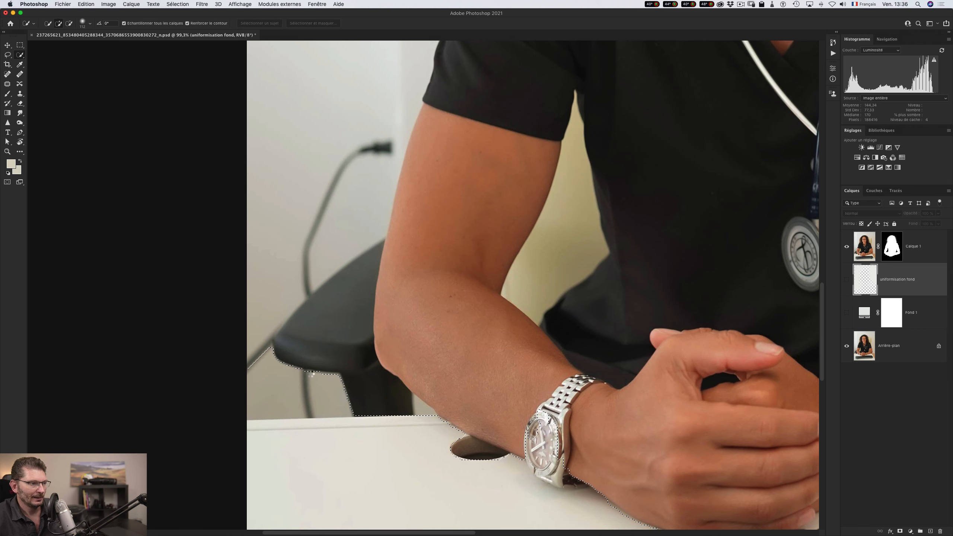
key(super+z)
key(super+z)
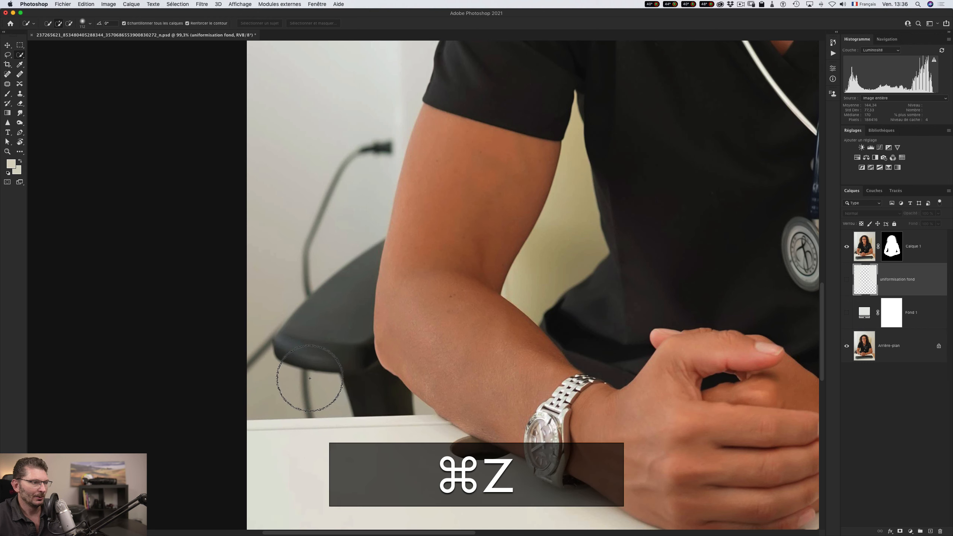
Step: Select the white desk surface beside the forearm with the Quick Selection tool and show the uniformisation fond layer again
drag(287, 447, 394, 450)
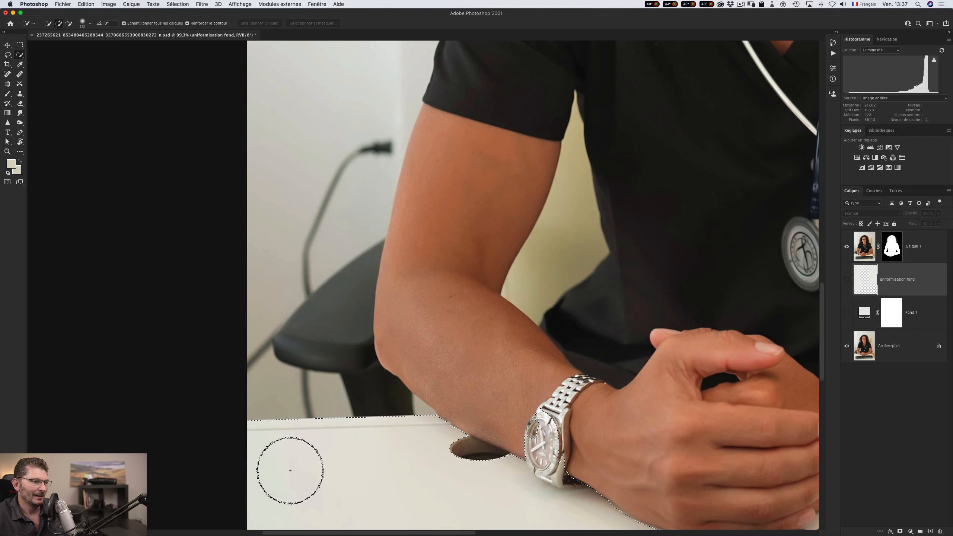
scroll(446, 467, down, 3)
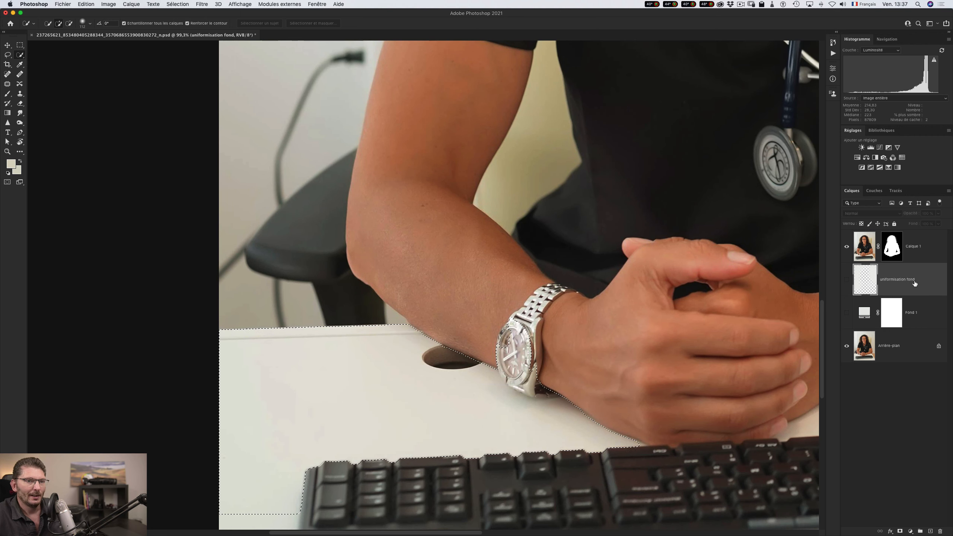
click(847, 280)
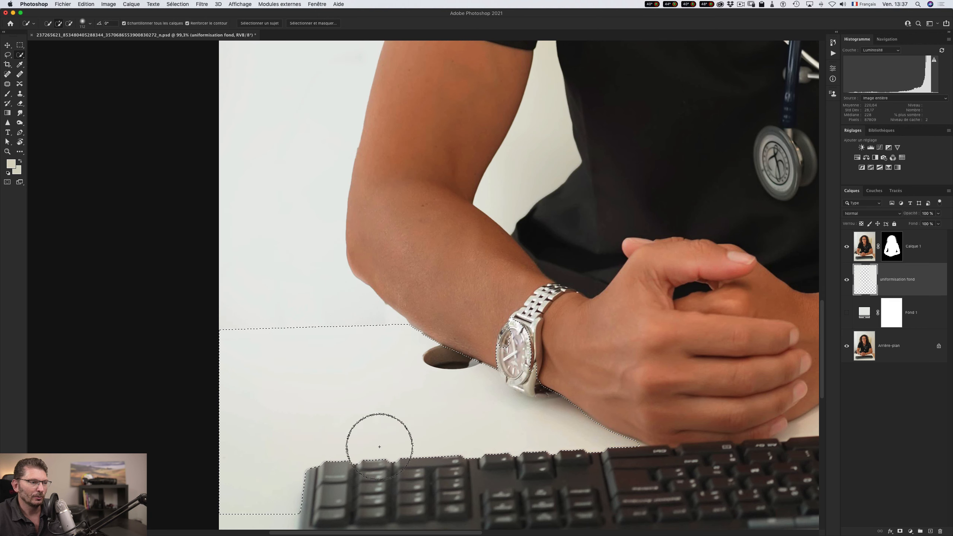
click(845, 279)
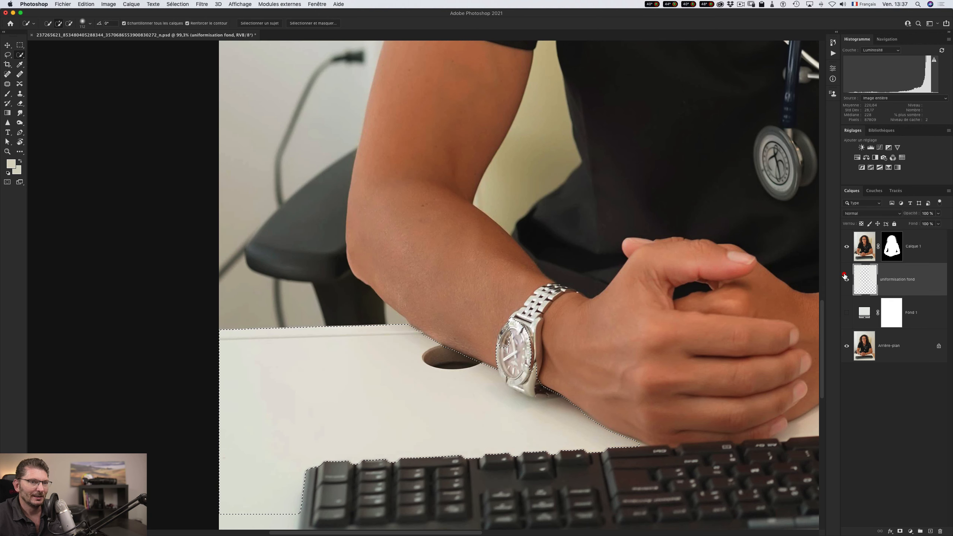
click(846, 279)
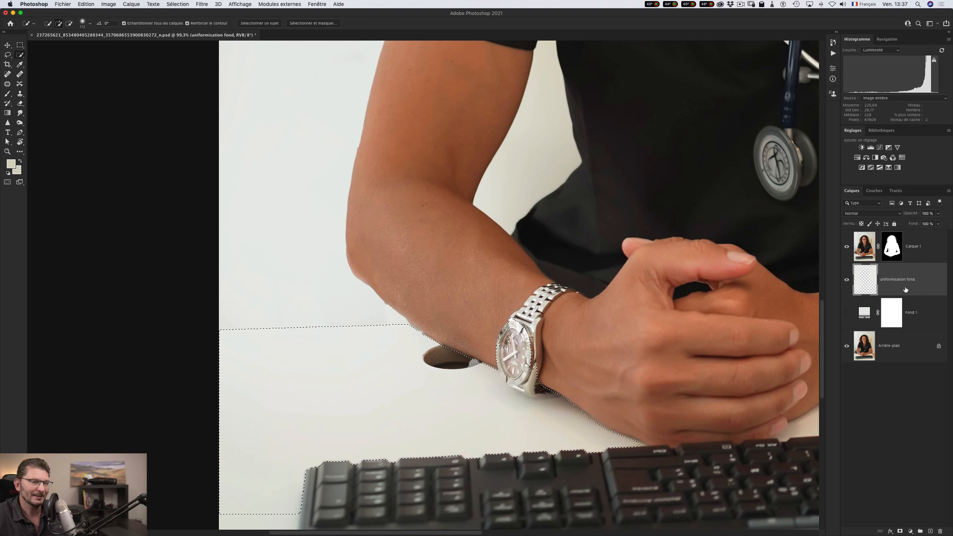
Step: Add a layer mask to uniformisation fond from the desk selection and invert it so the paint stays off the desk
click(899, 531)
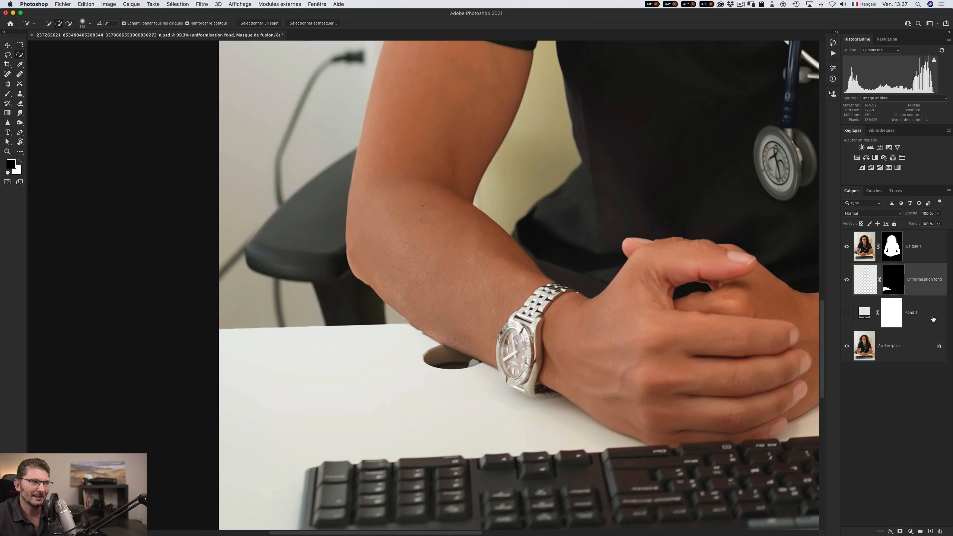
alt+click(894, 284)
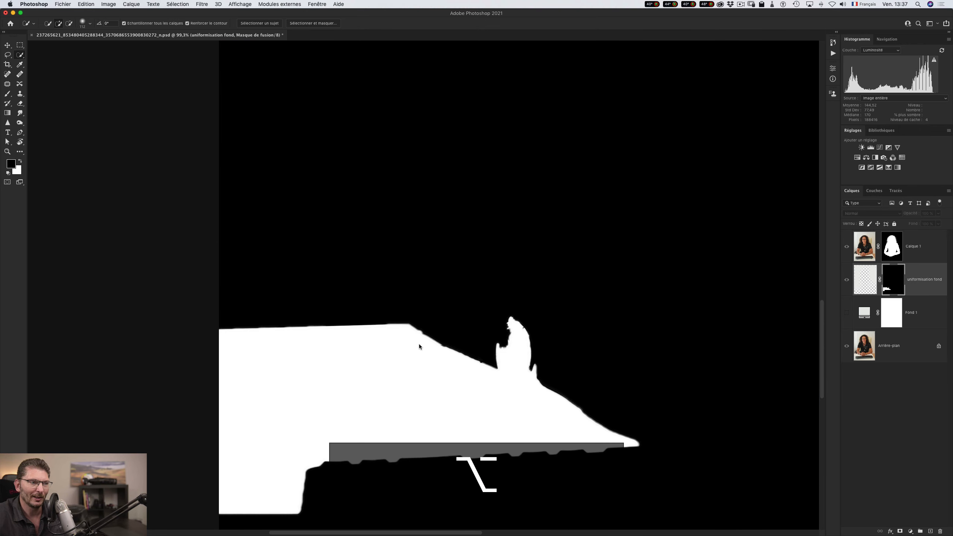
alt+click(899, 278)
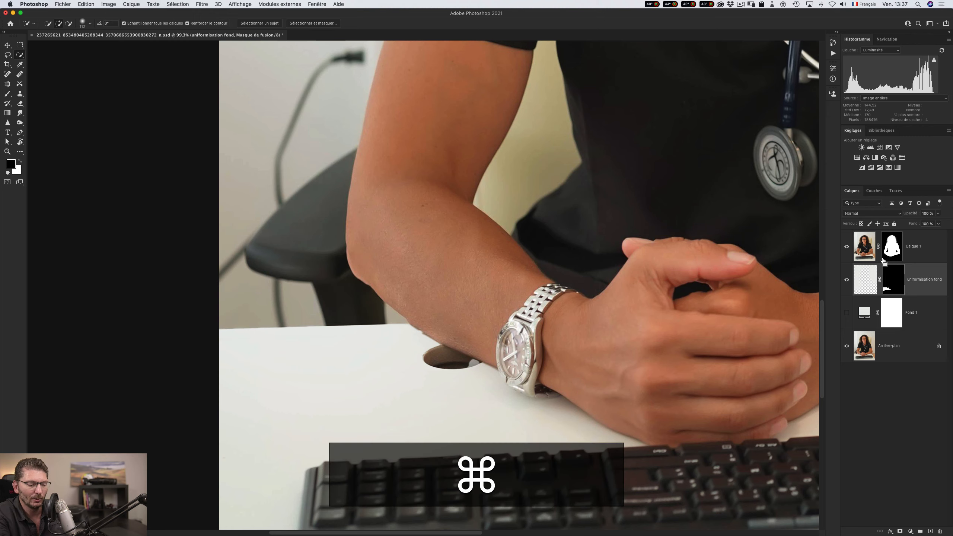
key(super+i)
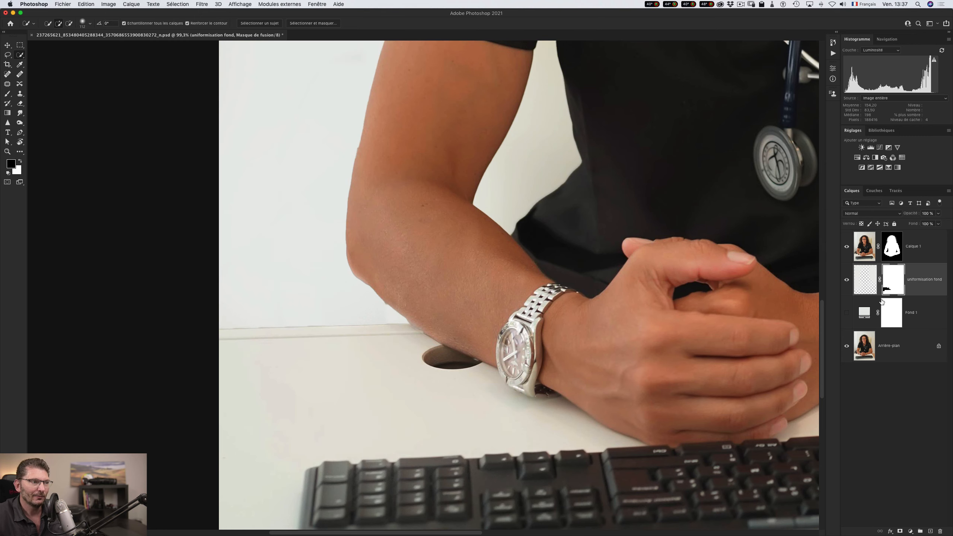
Step: Check the inverted mask on its own and compare the desk edge with the uniformisation fond layer hidden and shown
alt+click(896, 284)
alt+click(893, 292)
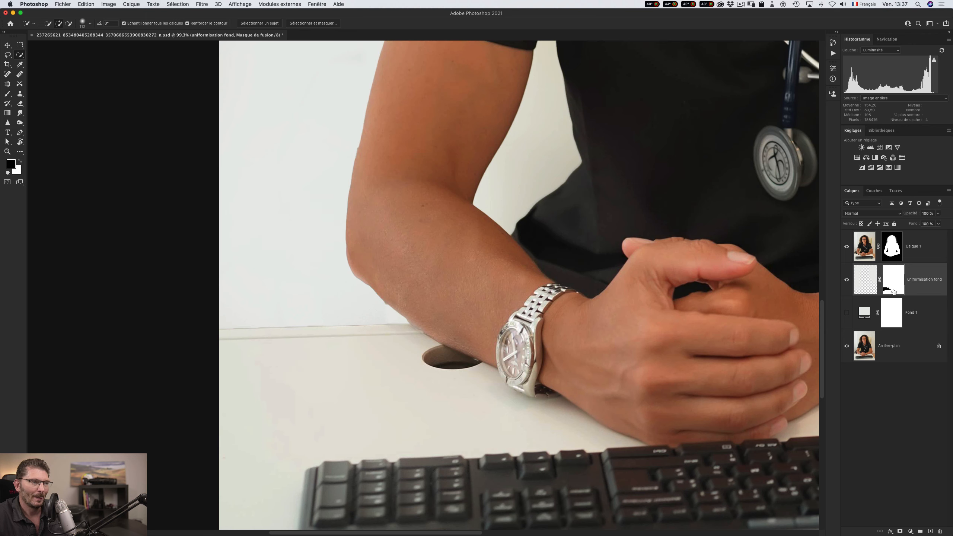
click(845, 280)
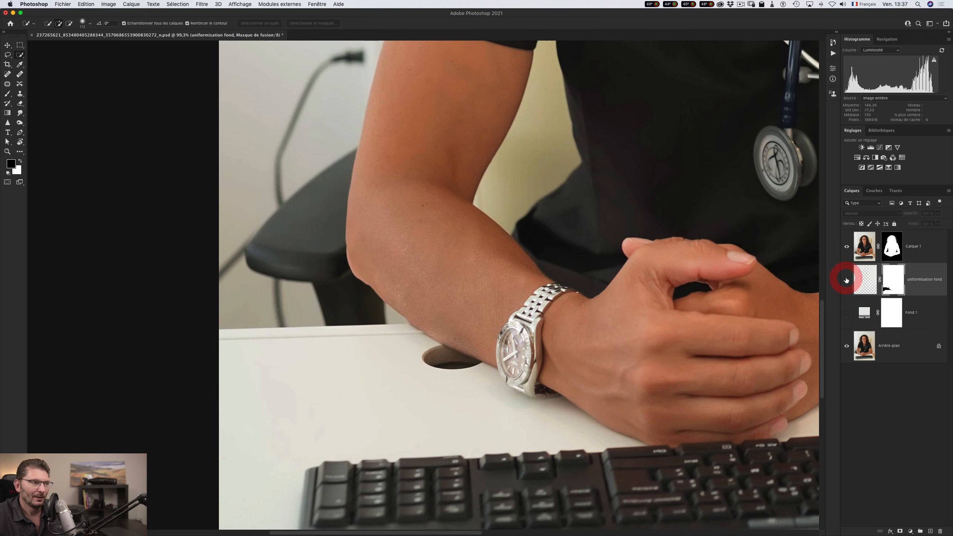
click(845, 280)
Step: Paint black with a soft brush on the uniformisation fond mask over the keyboard area, then compare the desk with the layer hidden
key(space)
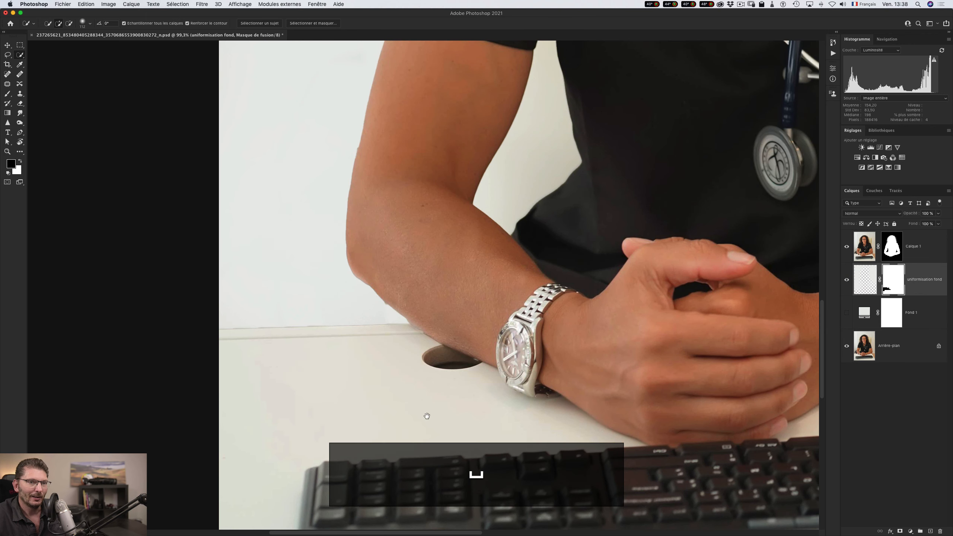
drag(431, 415, 460, 294)
key(b)
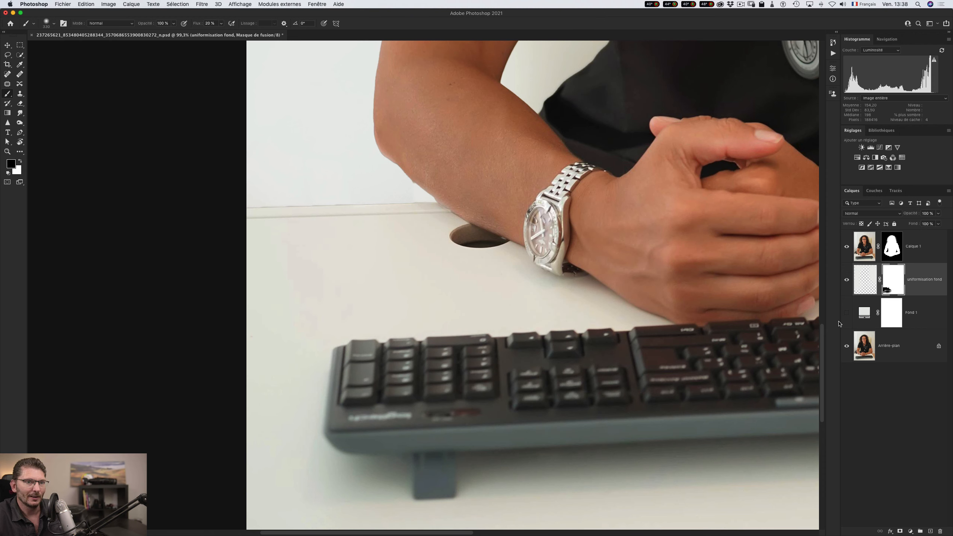
alt+click(892, 280)
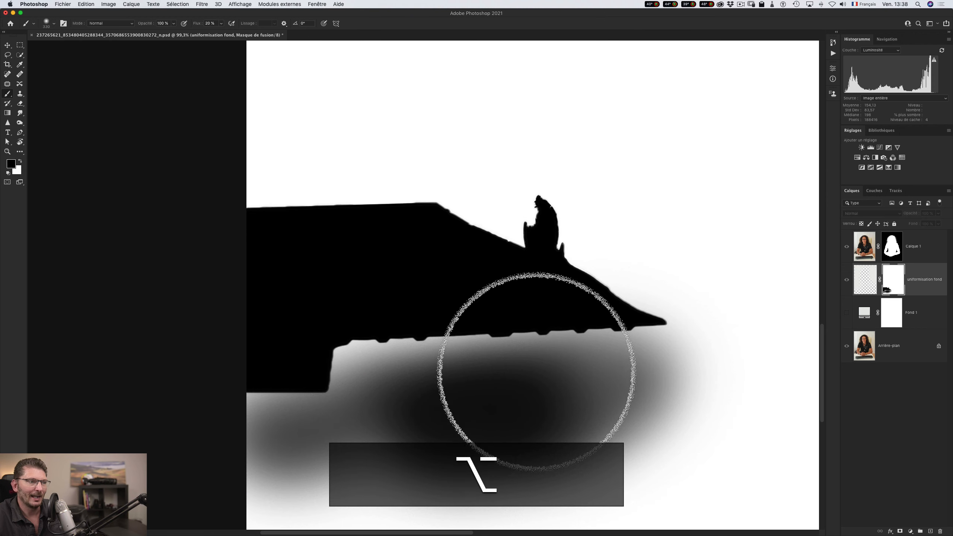
mouse_move(424, 359)
mouse_down()
mouse_move(450, 359)
mouse_move(426, 320)
mouse_move(440, 339)
mouse_move(334, 362)
mouse_move(245, 425)
mouse_move(409, 388)
mouse_move(535, 319)
mouse_move(542, 373)
mouse_move(632, 354)
mouse_move(593, 394)
mouse_move(402, 418)
mouse_move(627, 350)
mouse_move(653, 330)
mouse_move(644, 362)
mouse_move(675, 382)
mouse_up()
key(alt)
alt+click(893, 280)
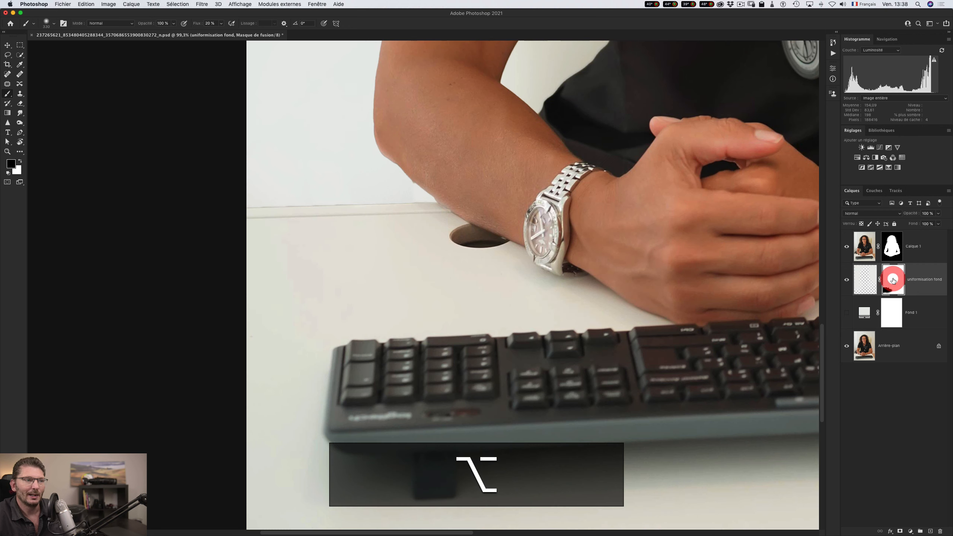
click(845, 279)
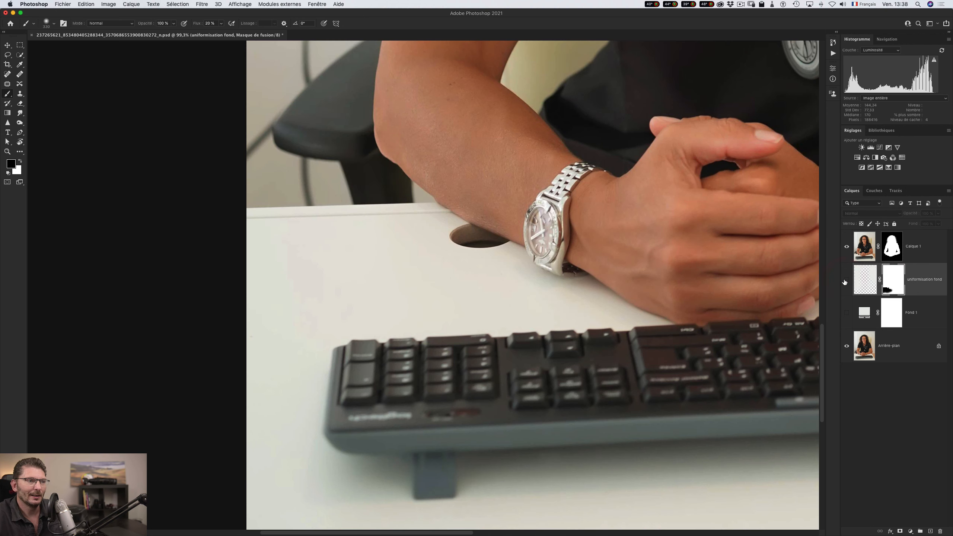
click(846, 280)
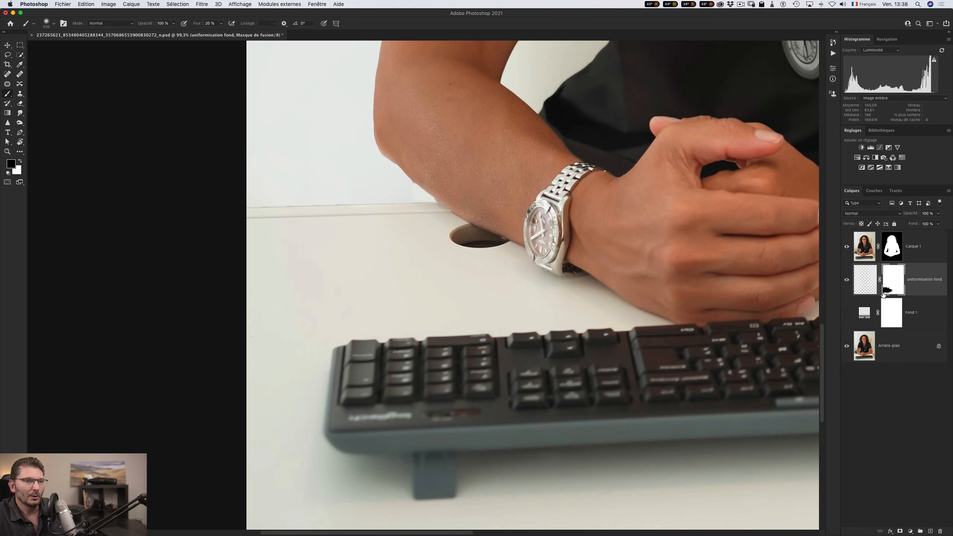
Step: Try softening the desk edge with the feather setting in the uniformisation fond mask's properties
double_click(893, 281)
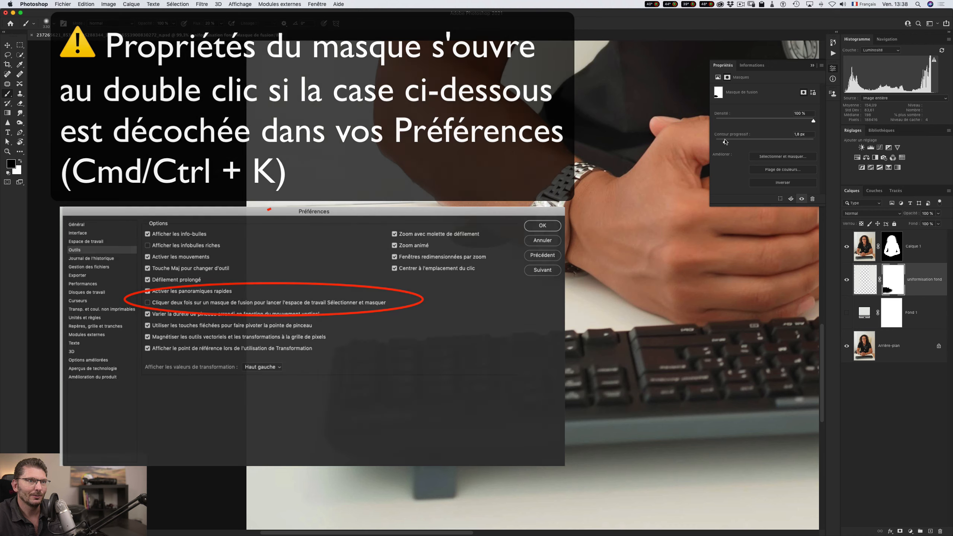
drag(725, 142, 742, 139)
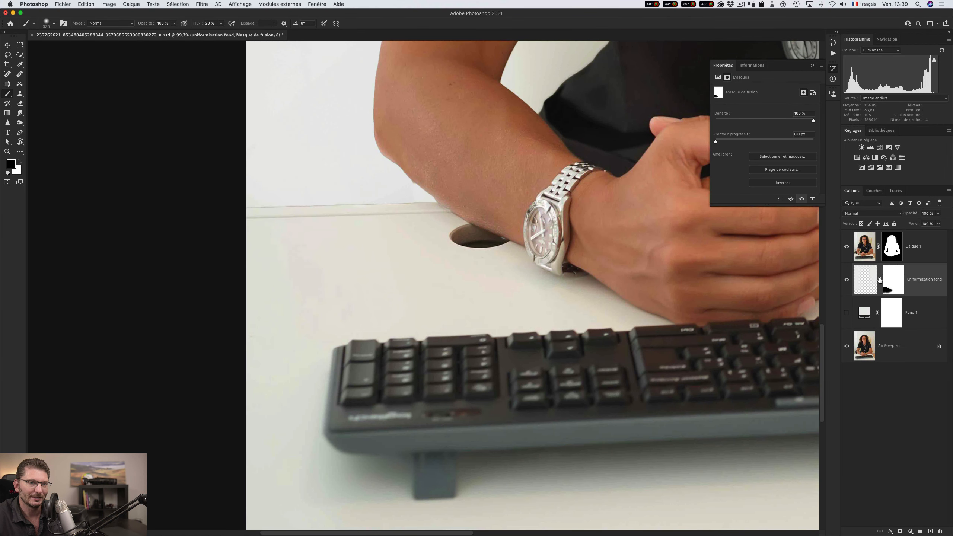
Step: Unlink the mask from the uniformisation fond layer, keep the mask selected and display it on its own
click(879, 279)
click(891, 282)
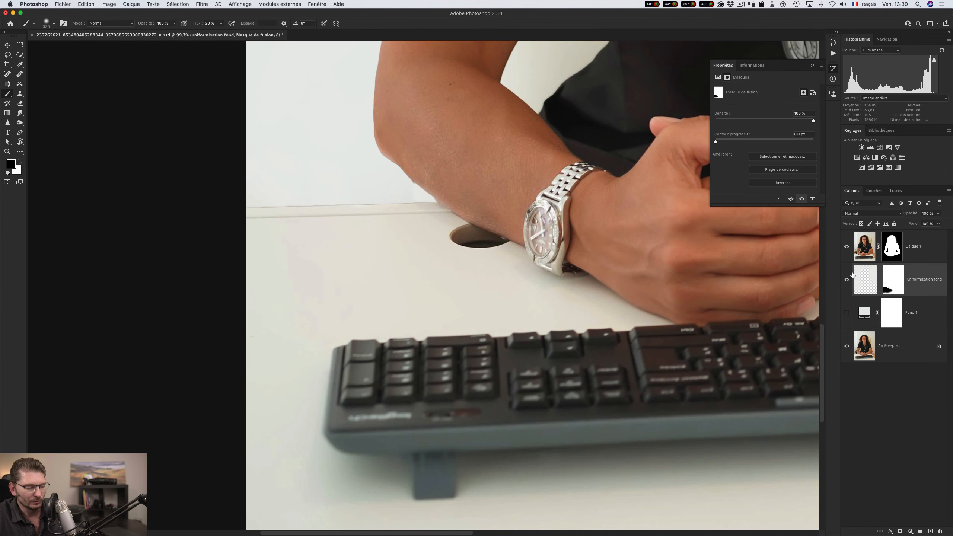
alt+click(893, 281)
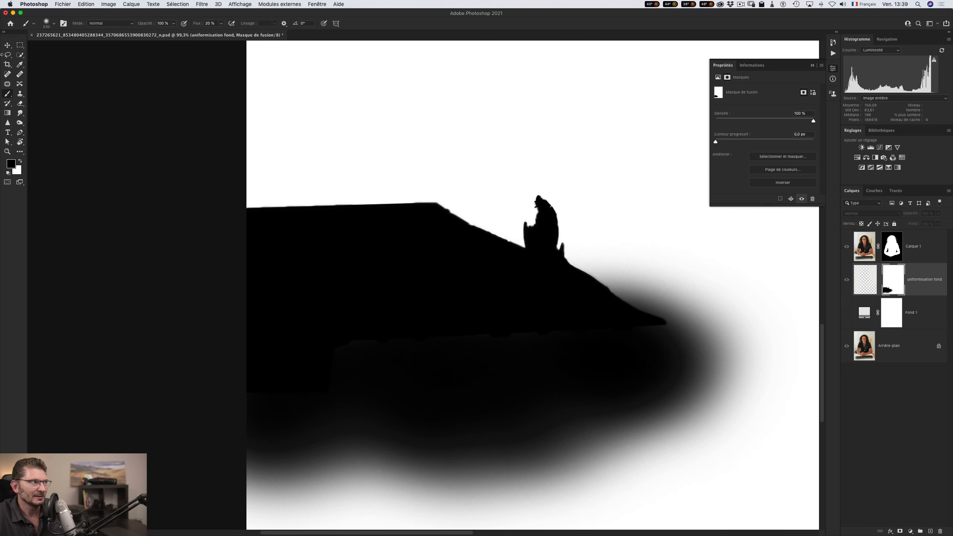
Step: Try nudging the unlinked mask down ten steps and back up ten steps with the Move tool
click(16, 39)
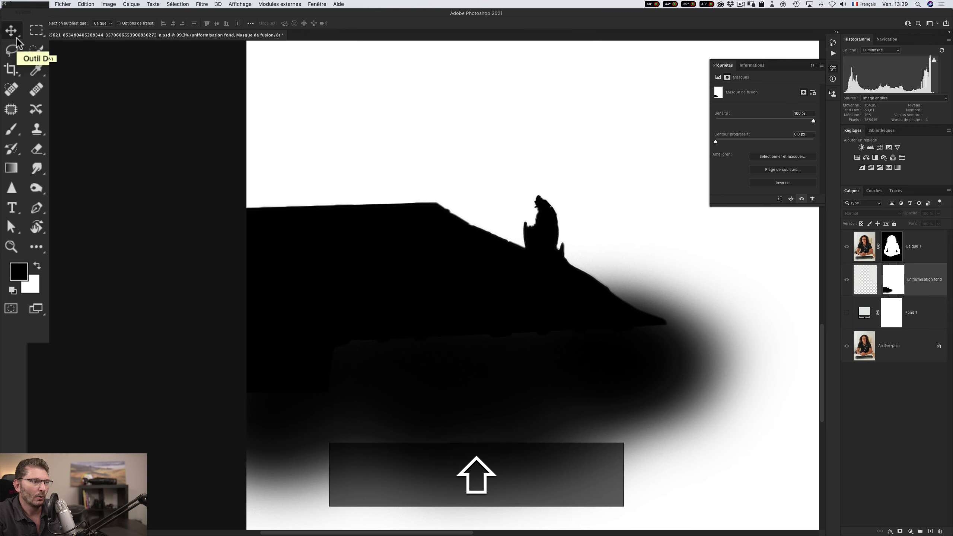
key(Down)
key(Down)
key(Down)
key(Down)
key(Down)
key(Down)
key(Down)
key(Down)
key(Down)
key(Down)
key(Up)
key(Up)
key(Up)
key(Up)
key(Up)
key(Up)
key(Up)
key(Up)
key(Up)
key(Up)
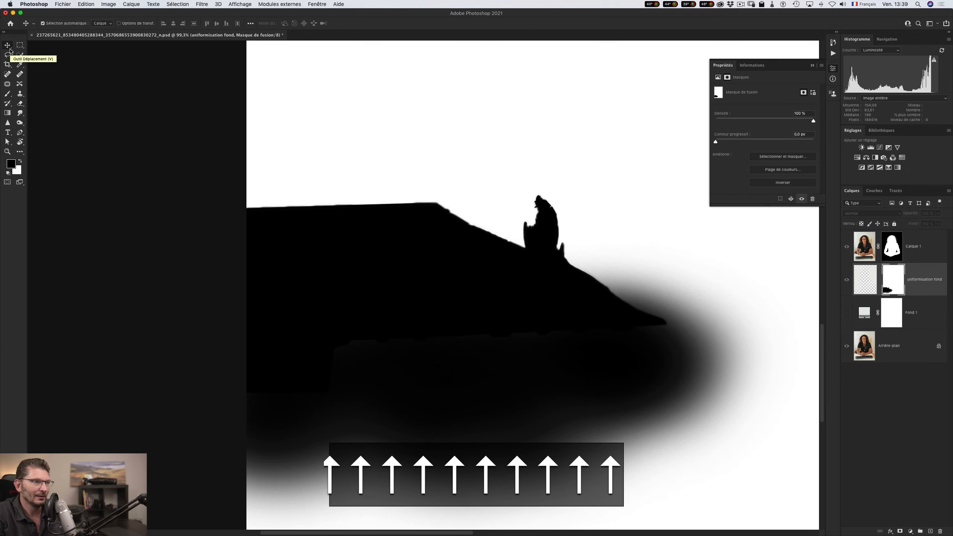
Step: Try shifting the unlinked mask down and back up in ten-pixel steps
key(shift+Down)
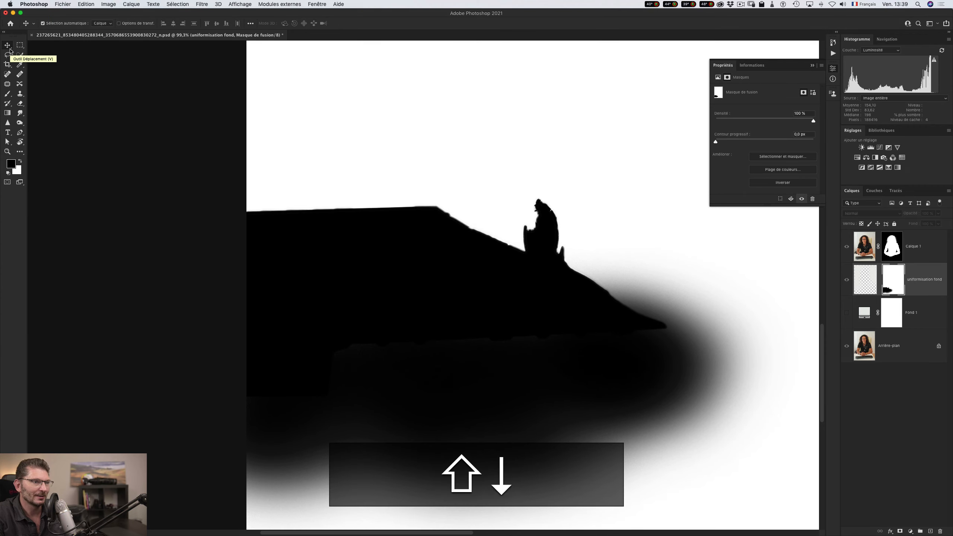
key(shift+Up)
key(shift+Down)
key(shift+Up)
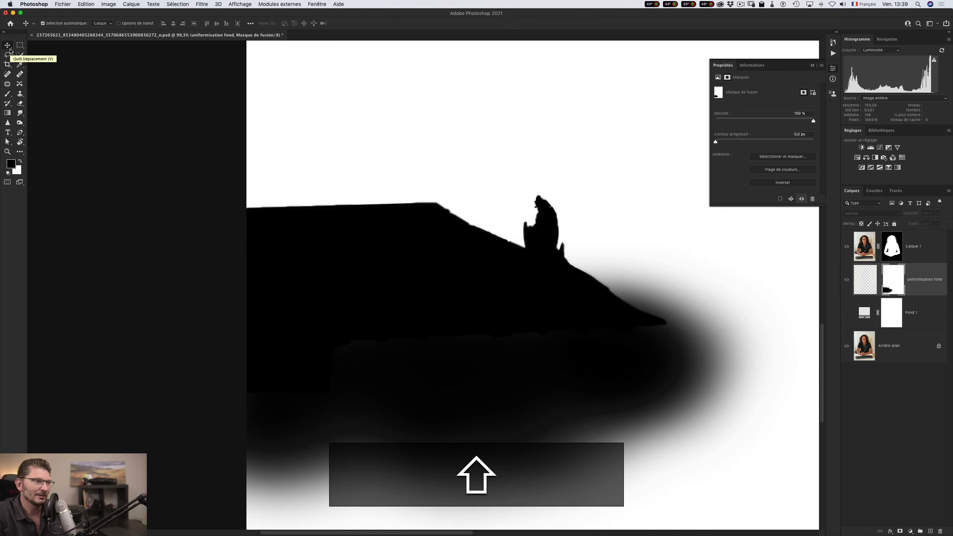
Step: Return to the normal image display, set the uniformisation fond mask's feather to 3.7 px and nudge the mask down slightly
key(alt)
alt+click(890, 287)
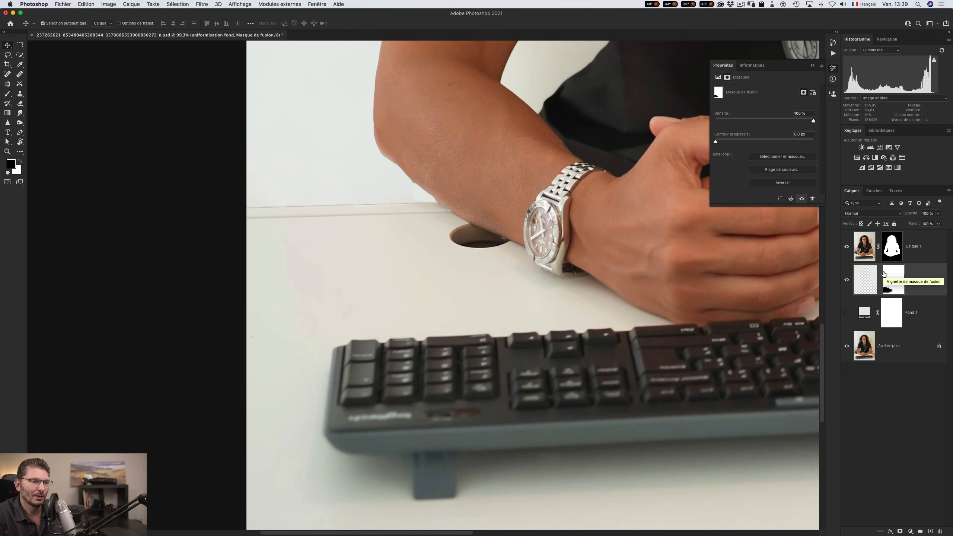
key(shift)
key(Down)
key(Down)
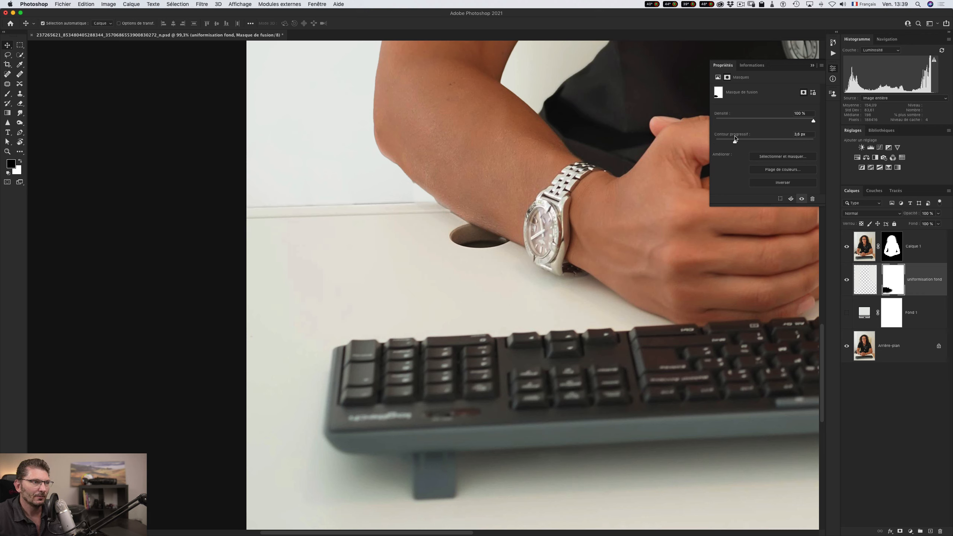
click(896, 276)
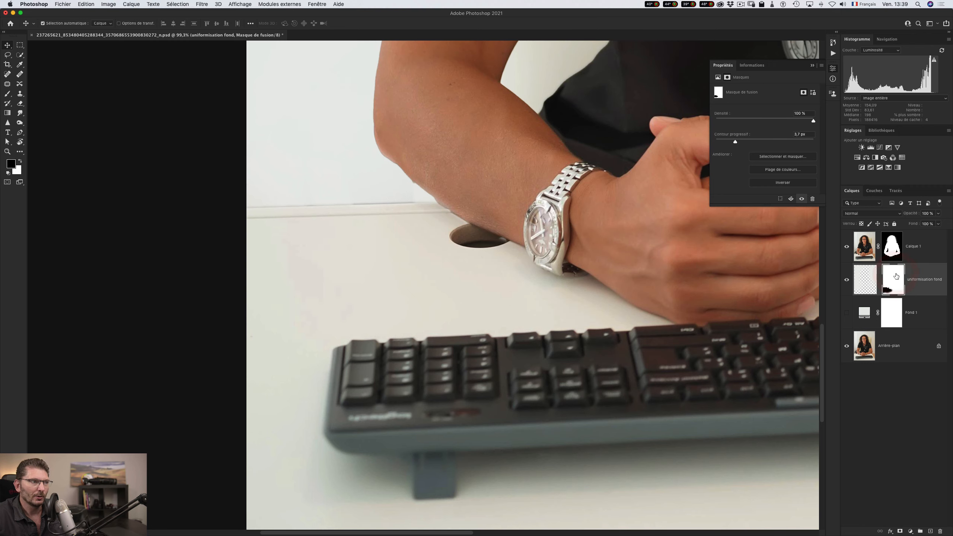
key(Down)
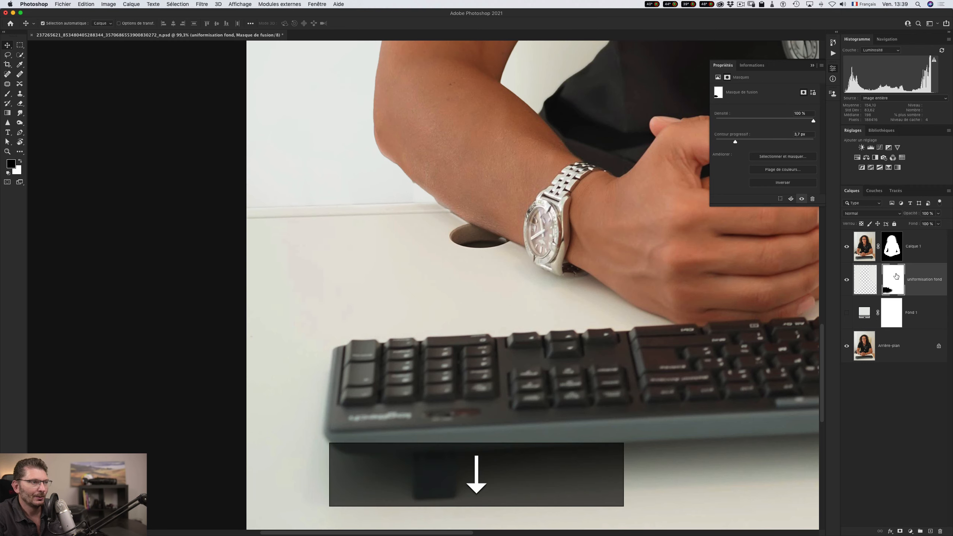
key(super)
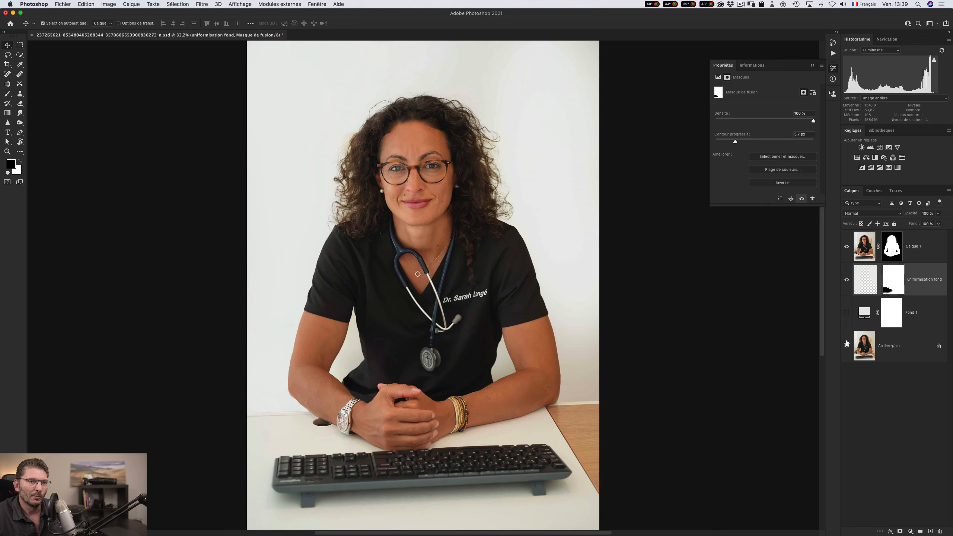
Step: Select the wooden desk section beside the keyboard with the Quick Selection tool
key(z)
drag(583, 426, 490, 356)
key(space)
key(super+0)
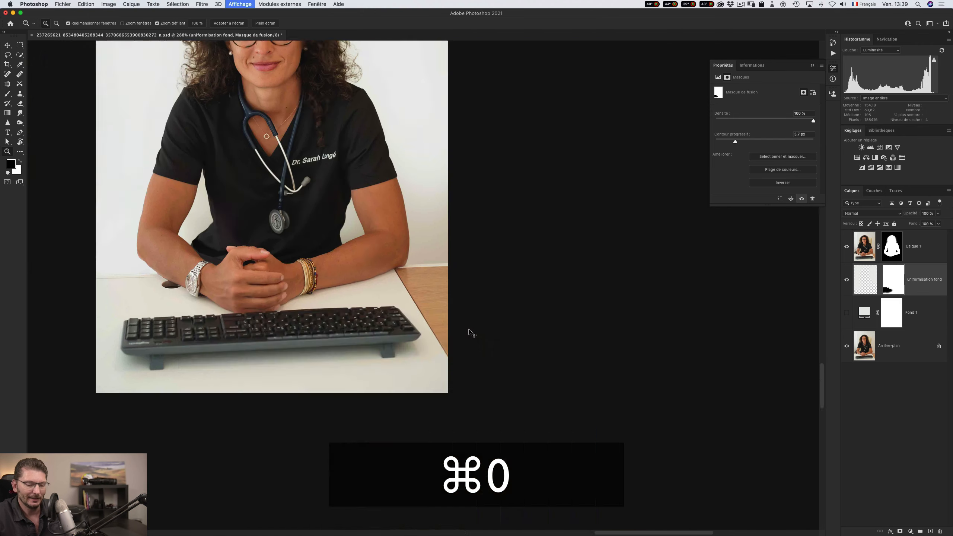
key(z)
click(547, 404)
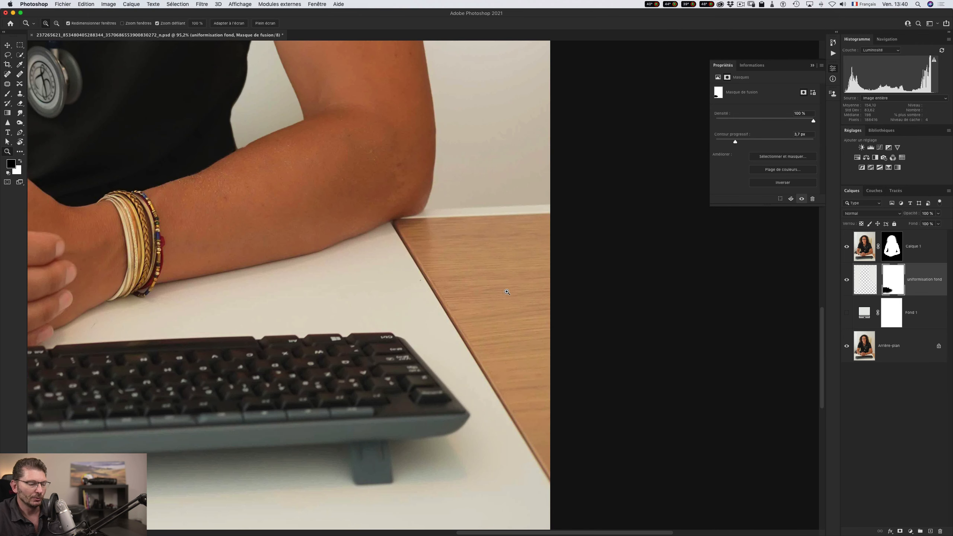
key(w)
drag(482, 266, 489, 287)
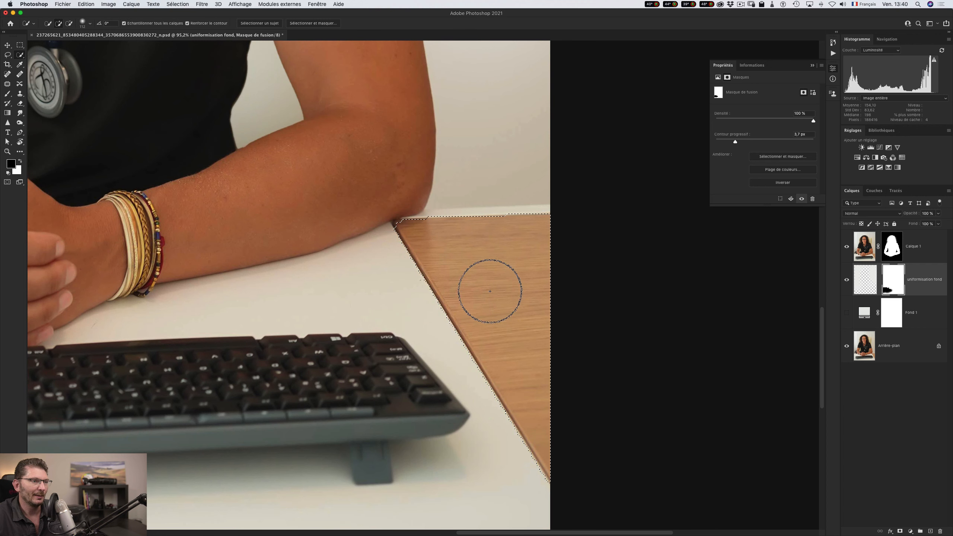
drag(559, 338, 548, 304)
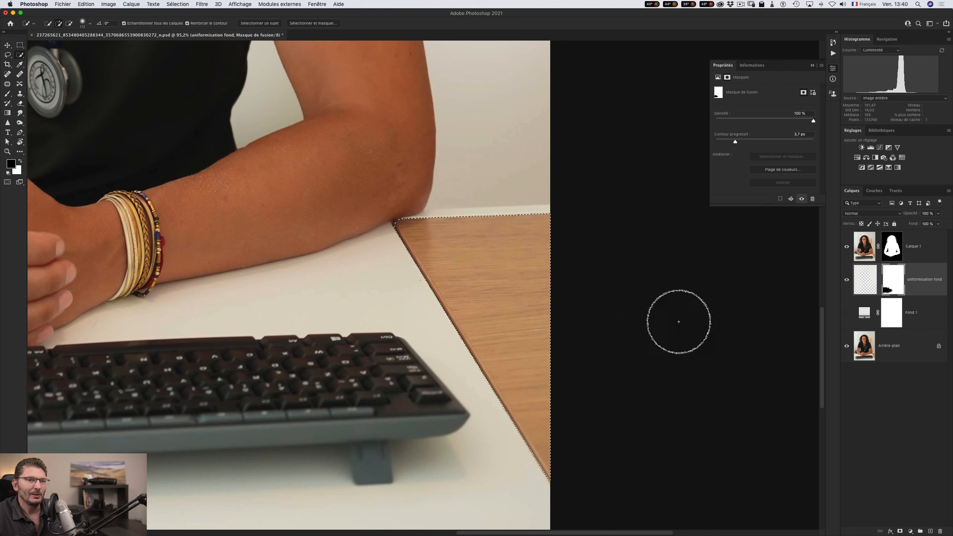
Step: Paint over the upper part of the selected wood on the uniformisation fond layer's pixels with a sampled light desk colour
click(868, 284)
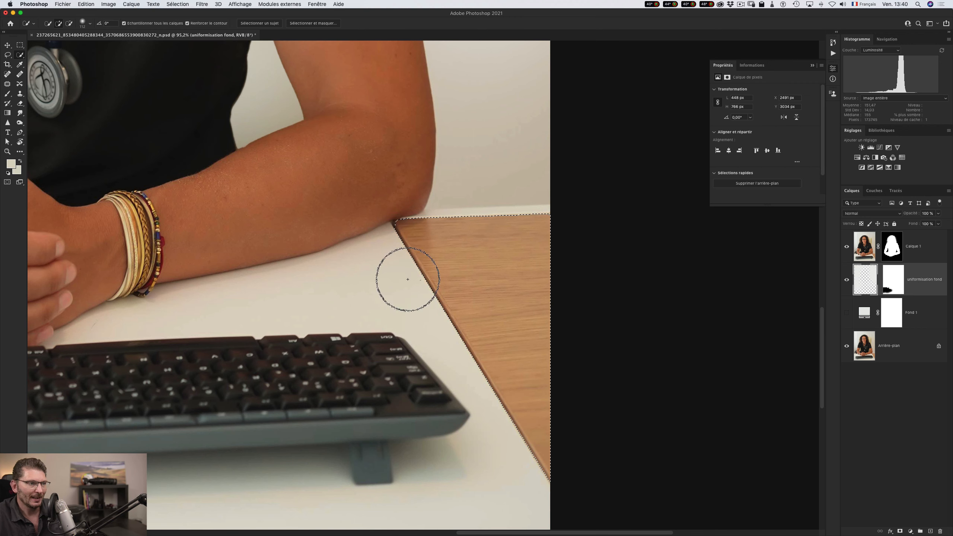
key(b)
key(alt)
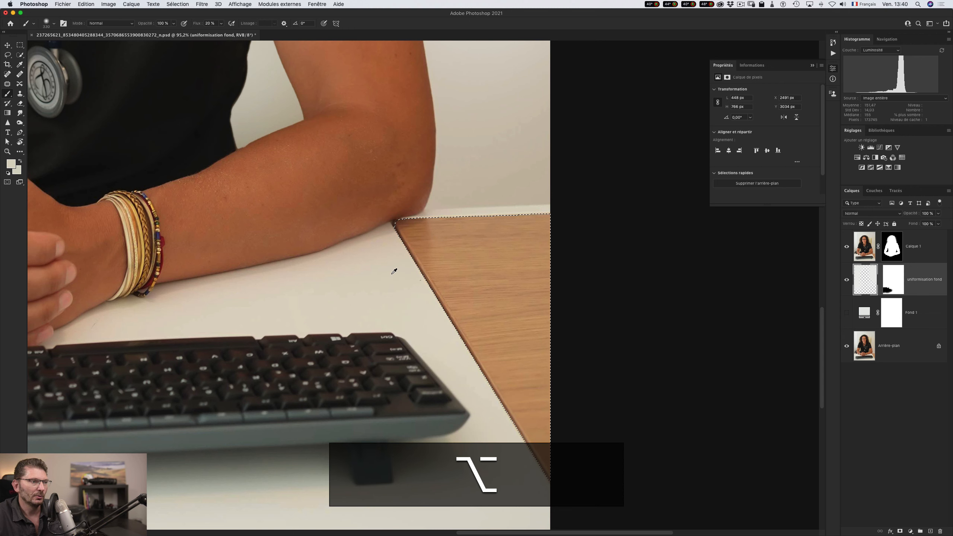
alt+click(396, 269)
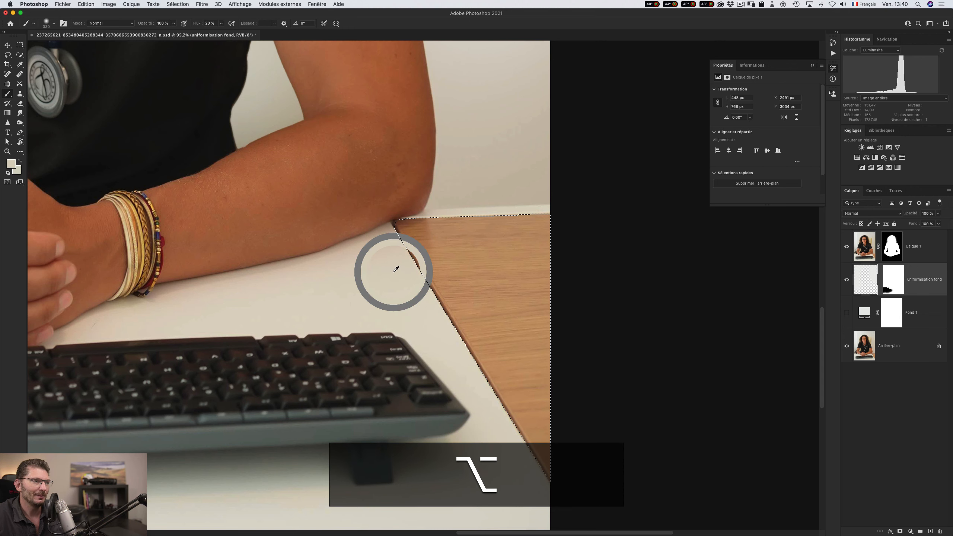
mouse_move(393, 276)
mouse_down()
mouse_move(418, 261)
mouse_move(416, 238)
mouse_move(396, 274)
mouse_move(429, 249)
mouse_move(437, 280)
mouse_move(498, 247)
mouse_move(473, 313)
mouse_move(512, 216)
mouse_move(496, 277)
mouse_move(502, 241)
mouse_up()
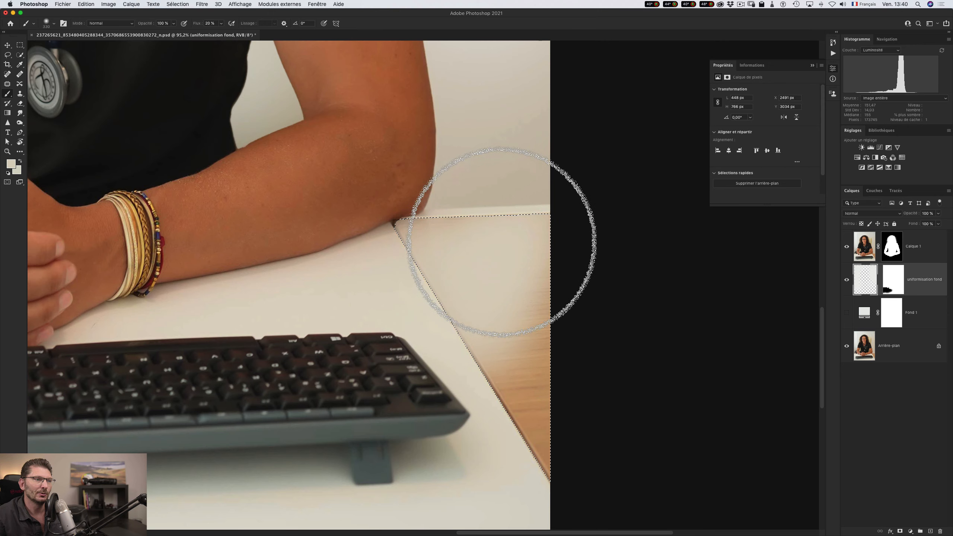
Step: Hide the selection outline and paint the rest of the wood down to the image edge with light tones sampled from the desk
key(super+h)
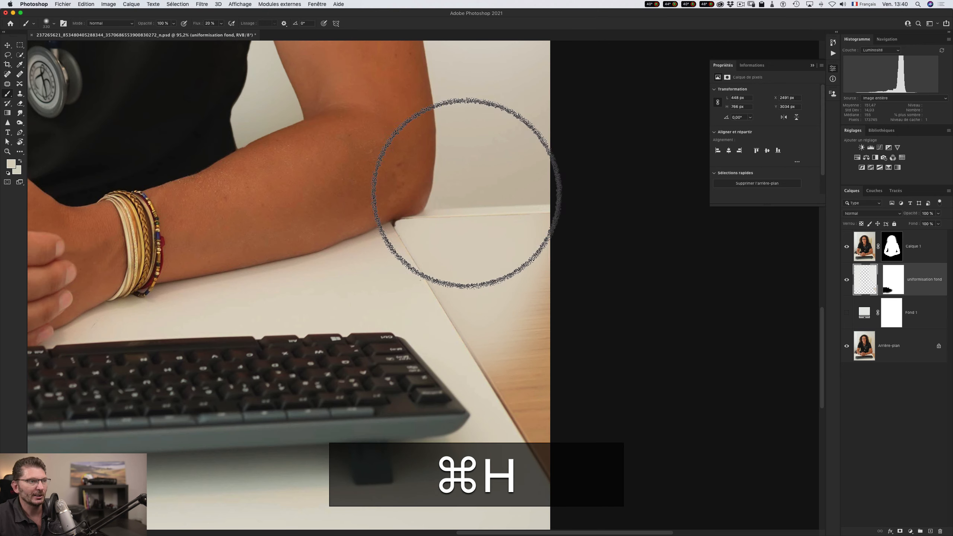
alt+click(457, 353)
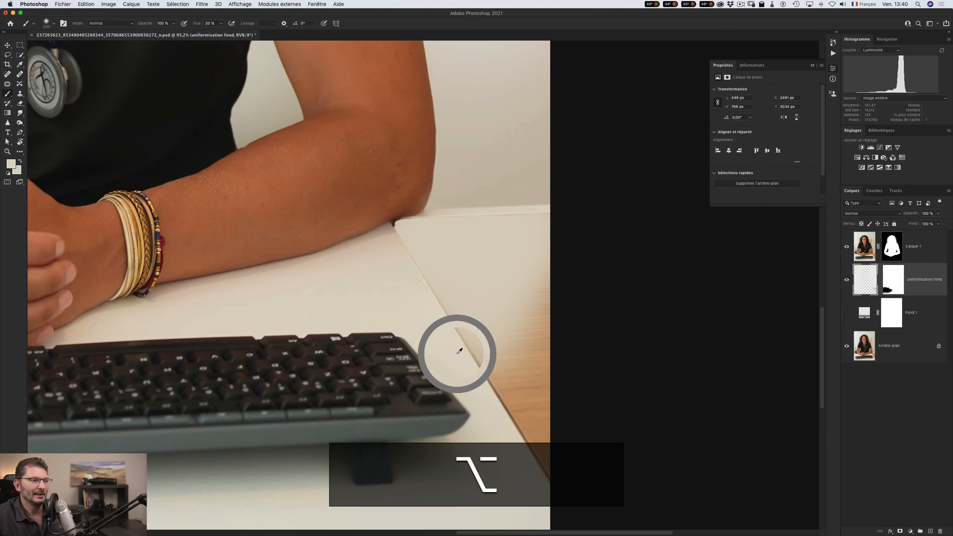
mouse_move(459, 351)
mouse_down()
mouse_move(551, 334)
mouse_move(506, 340)
mouse_move(542, 305)
mouse_move(507, 382)
mouse_move(550, 338)
mouse_move(515, 385)
mouse_move(586, 464)
mouse_move(548, 403)
mouse_move(558, 457)
mouse_up()
alt+click(501, 439)
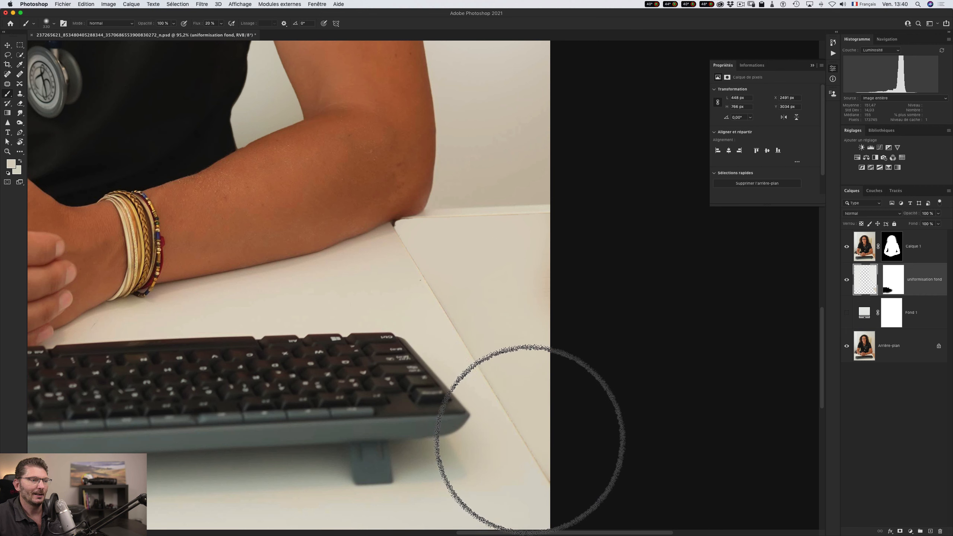
alt+click(398, 253)
mouse_move(549, 251)
mouse_down()
mouse_move(572, 239)
mouse_move(523, 258)
mouse_move(552, 386)
mouse_up()
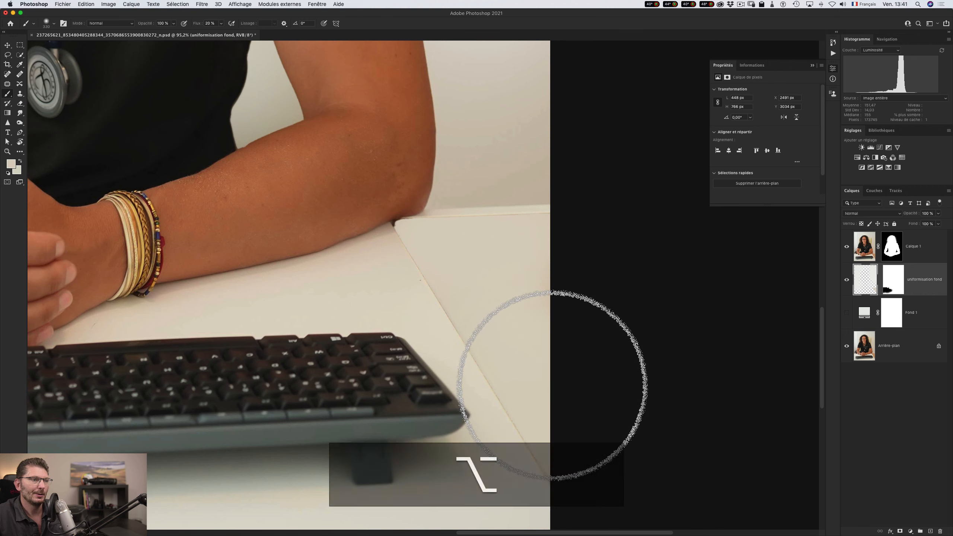
Step: Compare the repainted desk with the uniformisation fond layer hidden and shown, in full view and close up at the elbow
key(super+0)
click(846, 280)
click(846, 280)
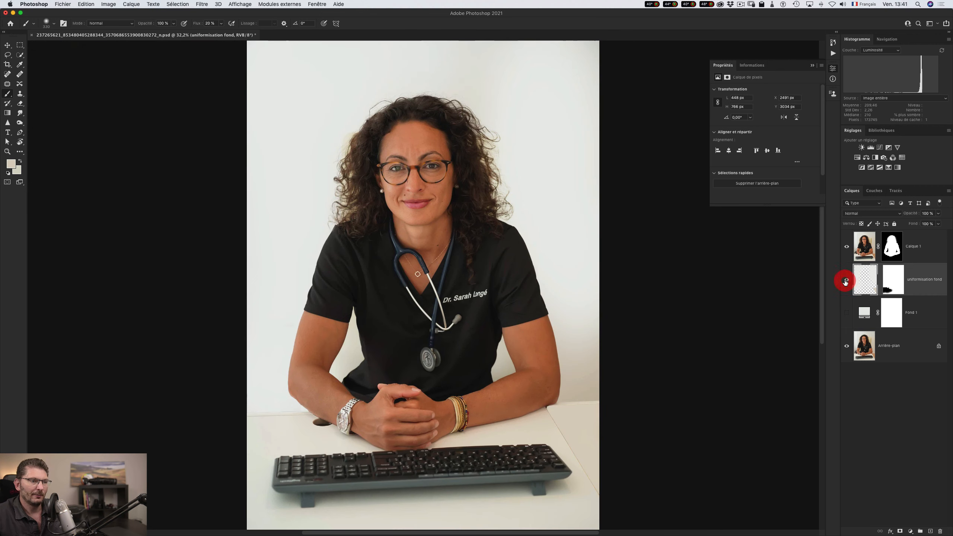
key(z)
drag(551, 406, 570, 396)
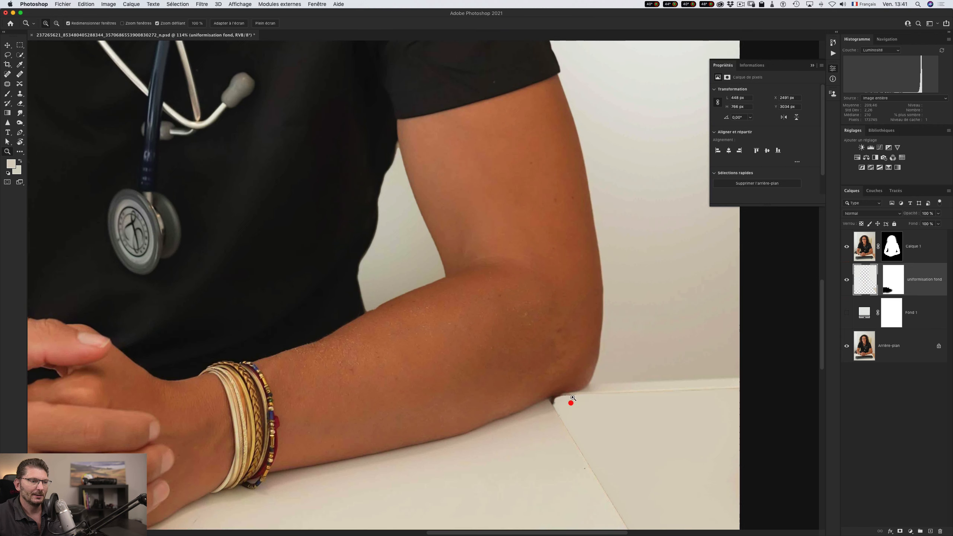
click(845, 278)
click(846, 281)
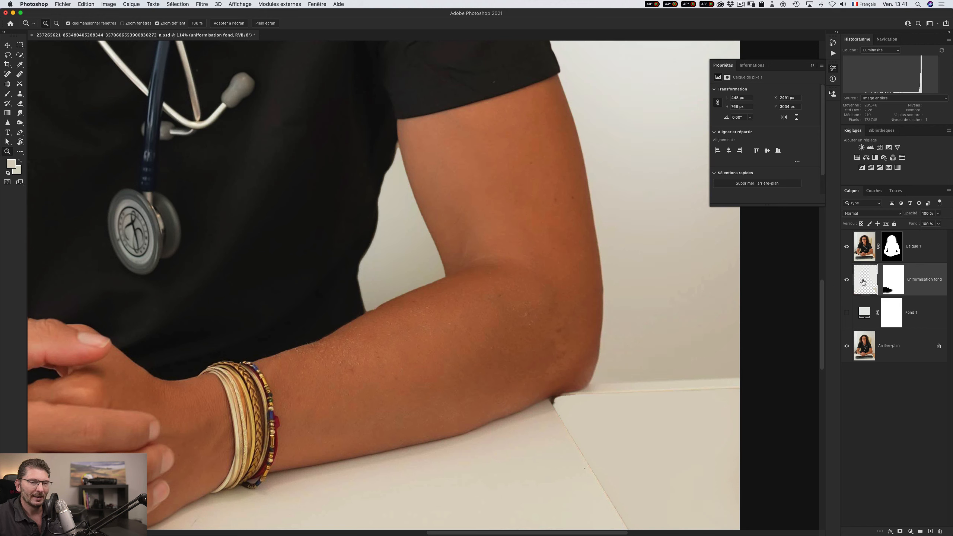
Step: Brush a sampled brown shadow tone along the desk corner under the elbow on the uniformisation fond layer, using a smaller brush
key(b)
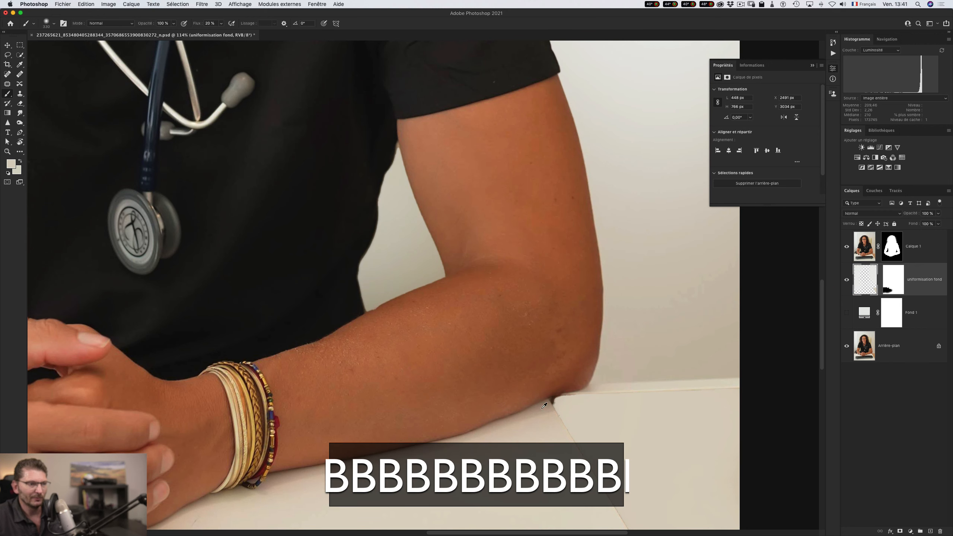
alt+click(543, 403)
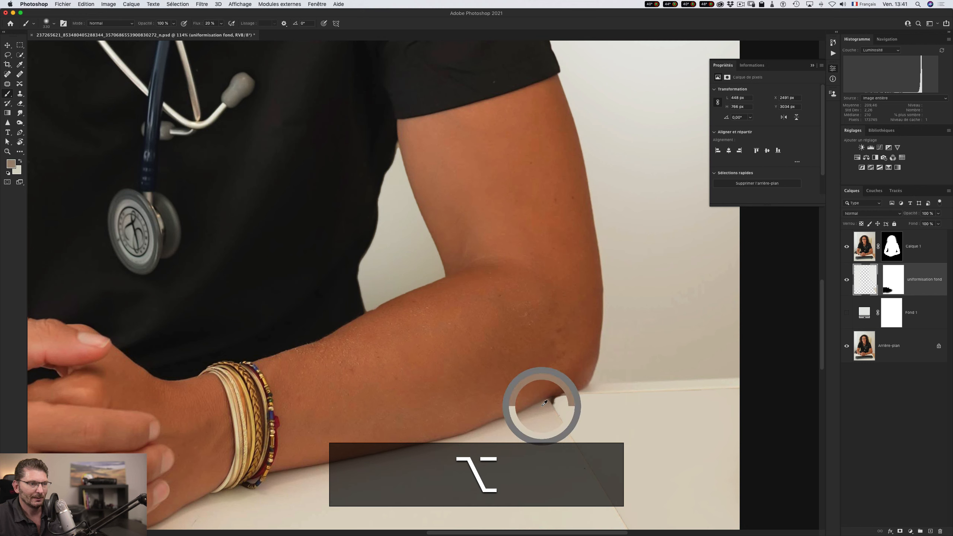
drag(552, 397, 482, 383)
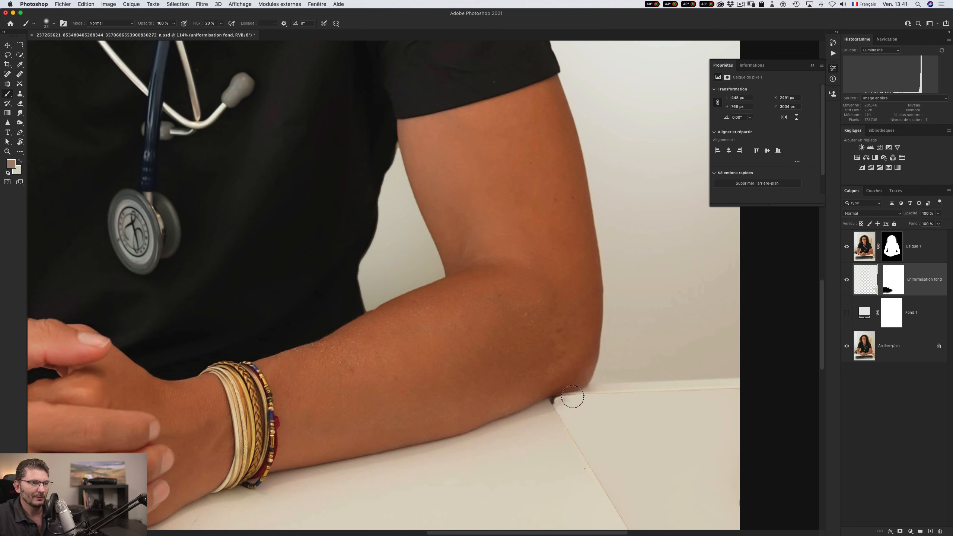
mouse_move(552, 404)
mouse_down()
mouse_move(540, 404)
mouse_move(550, 405)
mouse_up()
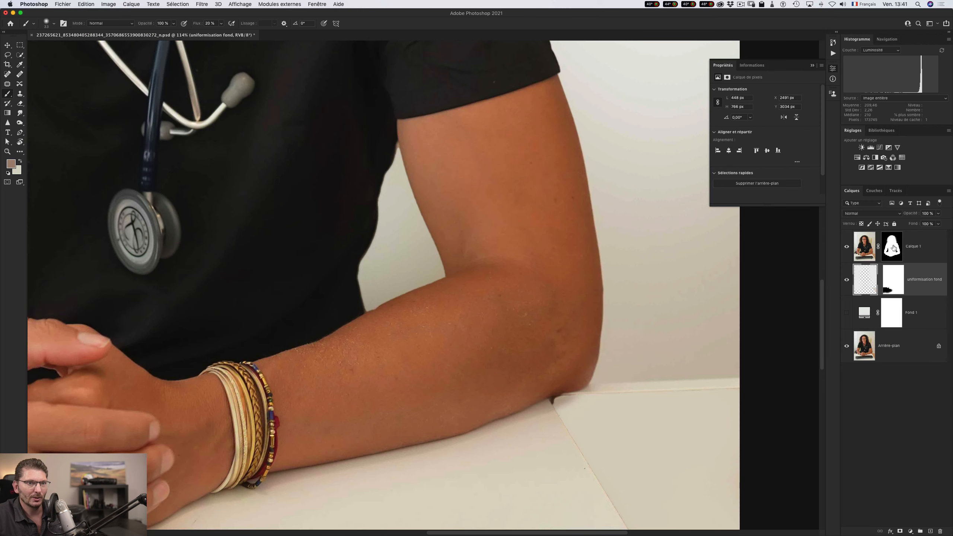
Step: Check the Calque 1 mask as a red overlay, then add a new empty layer above Calque 1
alt+shift+click(892, 247)
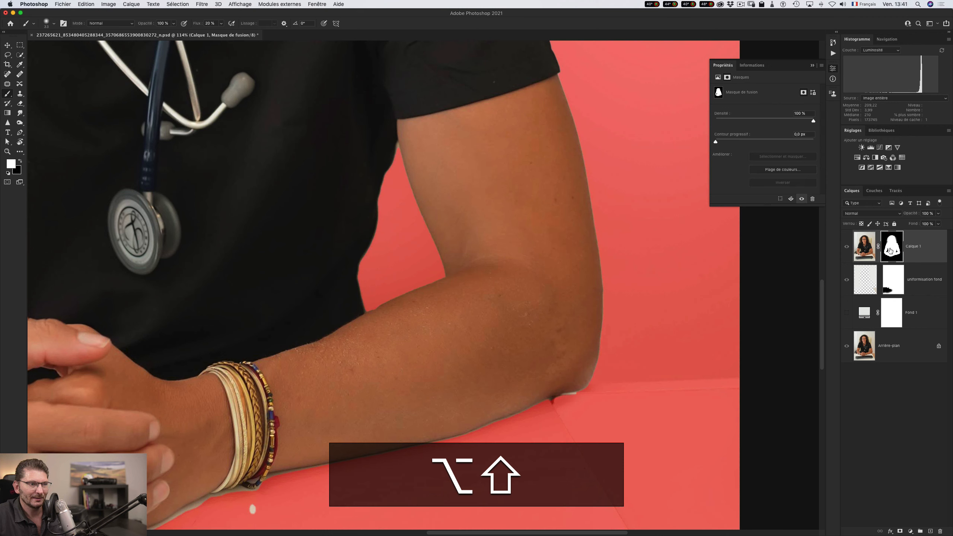
alt+shift+click(892, 249)
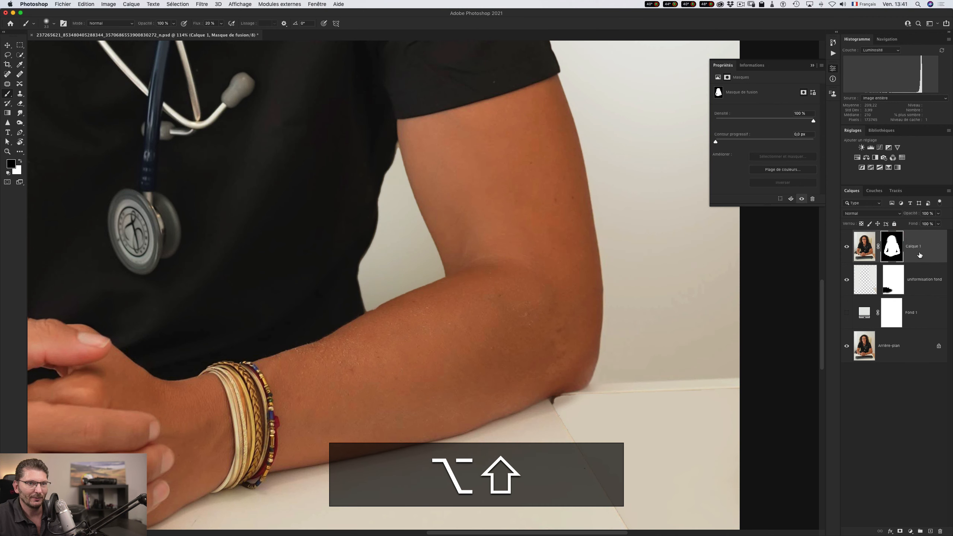
key(super+alt+shift+n)
key(z)
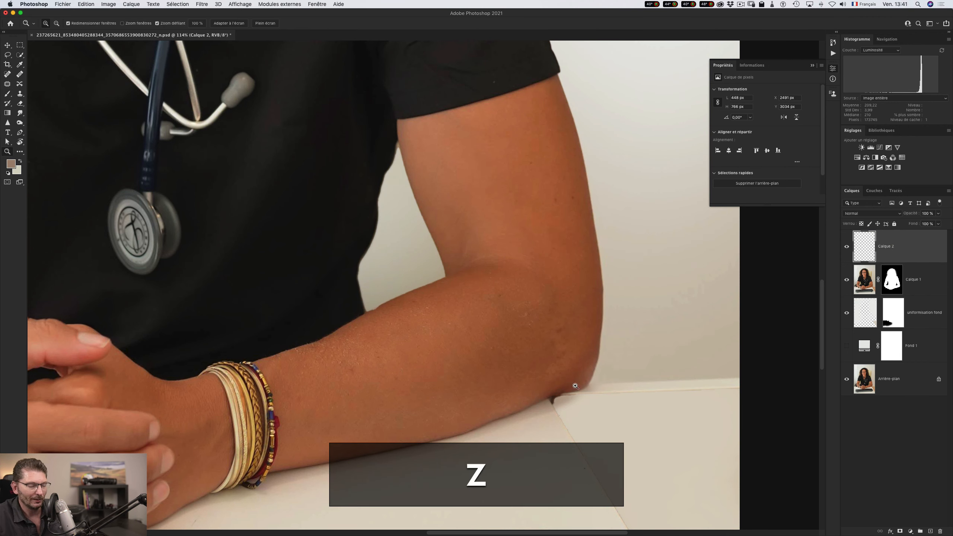
drag(549, 402, 580, 395)
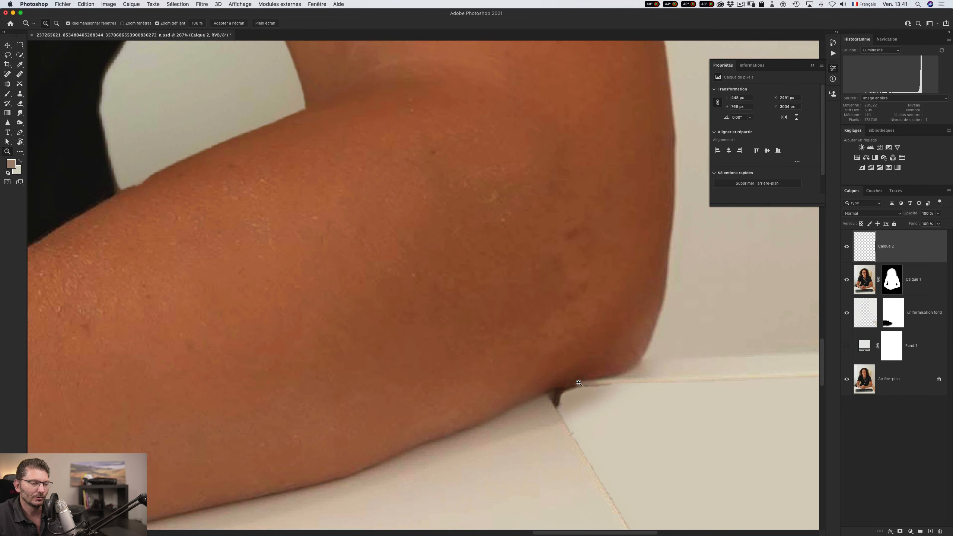
Step: Paint a soft brown contact shadow on the new layer where the elbow meets the desk corner, sampling the existing shadow tone
key(b)
drag(575, 390, 566, 392)
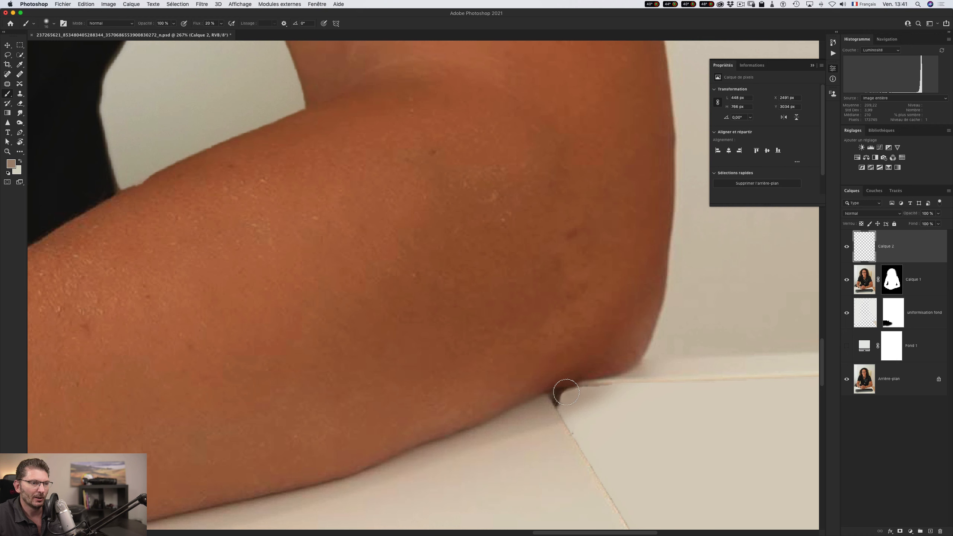
click(571, 390)
alt+click(537, 409)
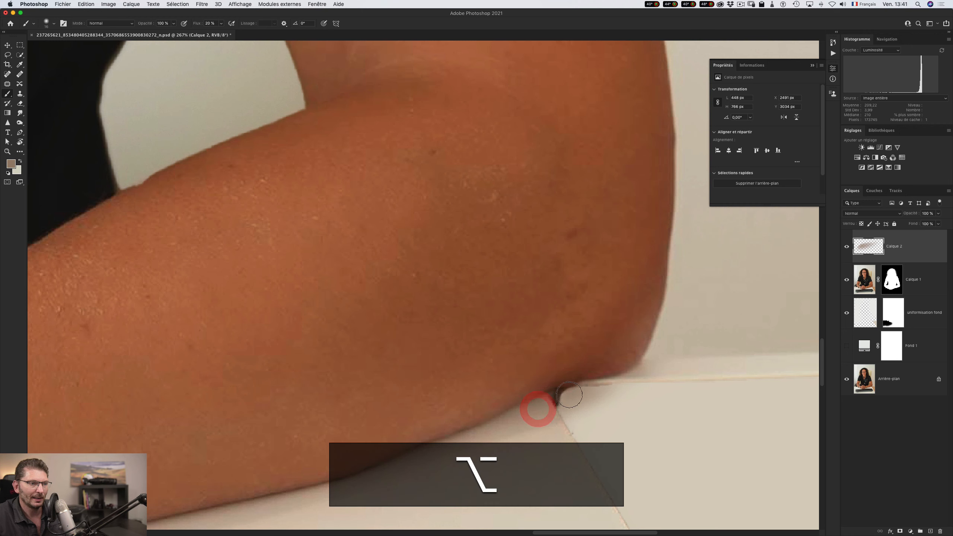
click(565, 391)
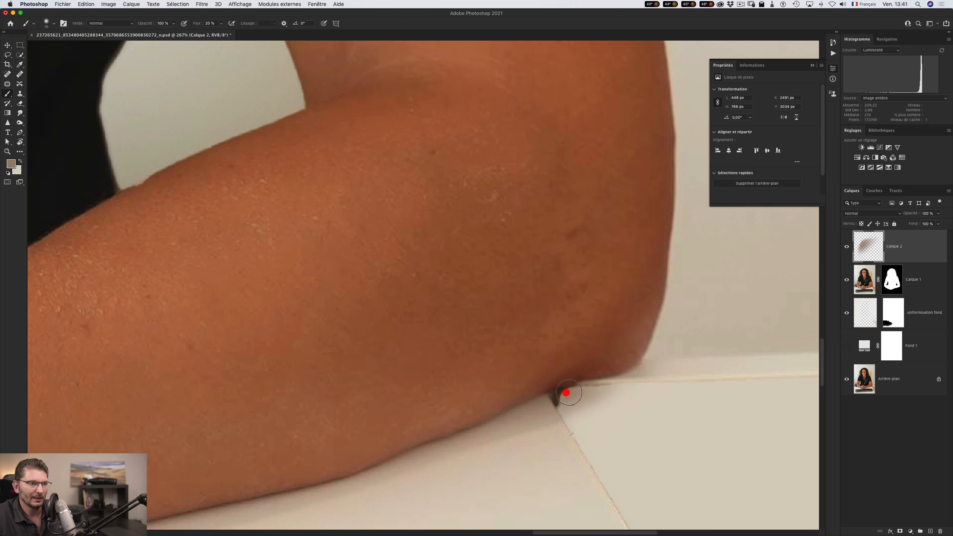
click(569, 390)
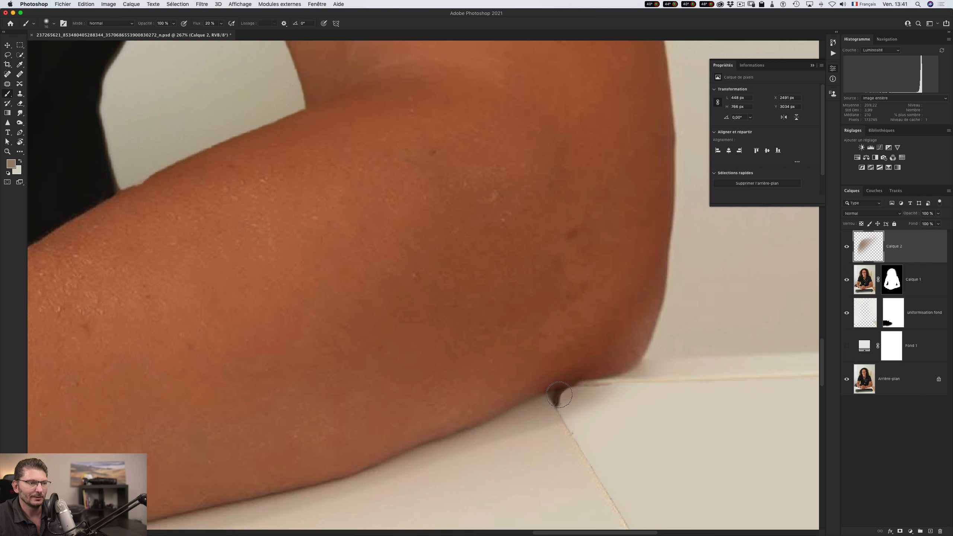
click(565, 395)
Step: Compare the whole retouched portrait with the Arrière-plan layer shown alone, then display all the retouching layers again
key(super+0)
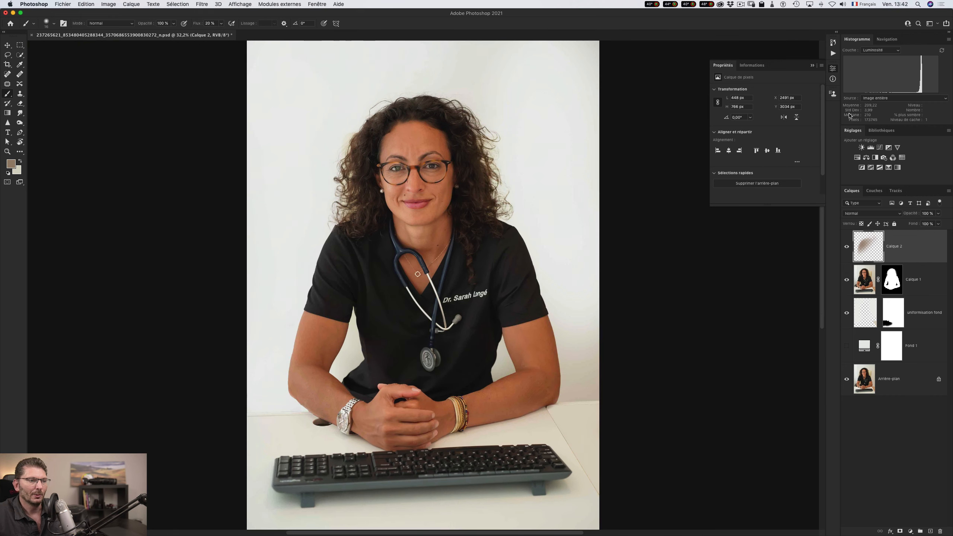
alt+click(846, 380)
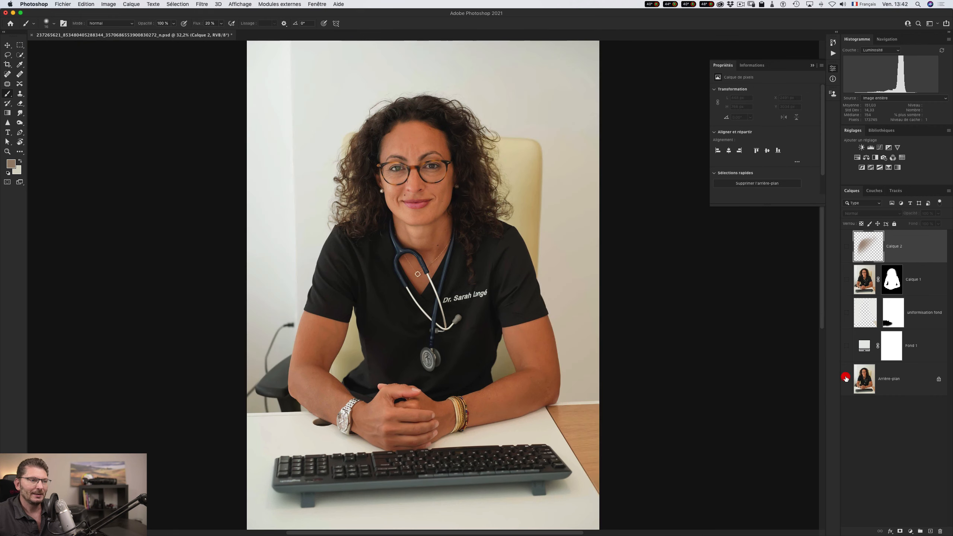
alt+click(849, 380)
key(alt)
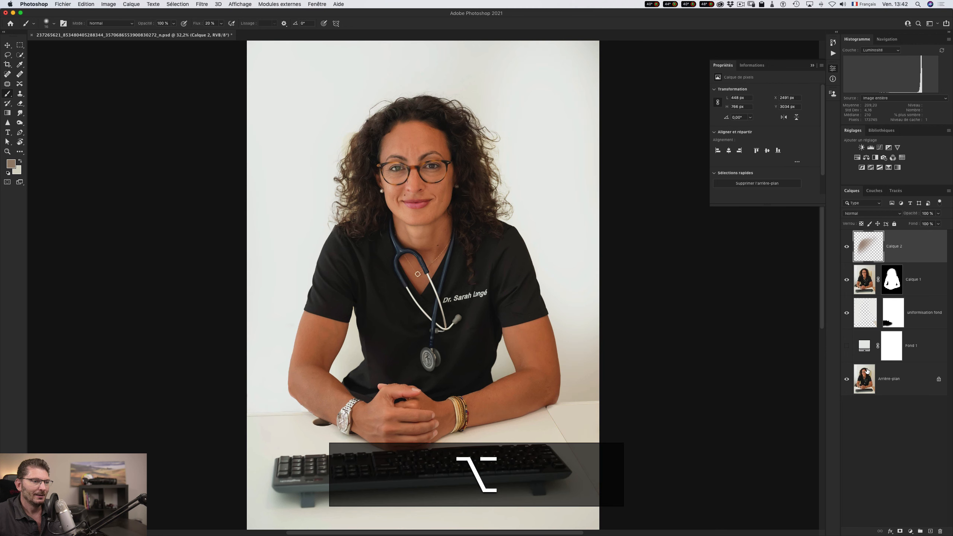